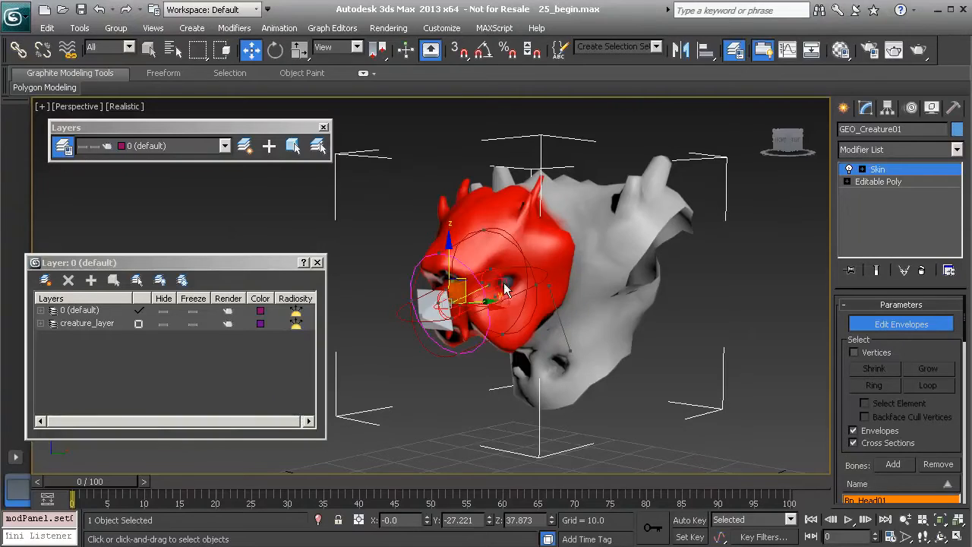
Select the rear end point of the head bone's envelope and scrub the animation to check how the head deforms
middle_click_drag(480, 292, 490, 296, "alt")
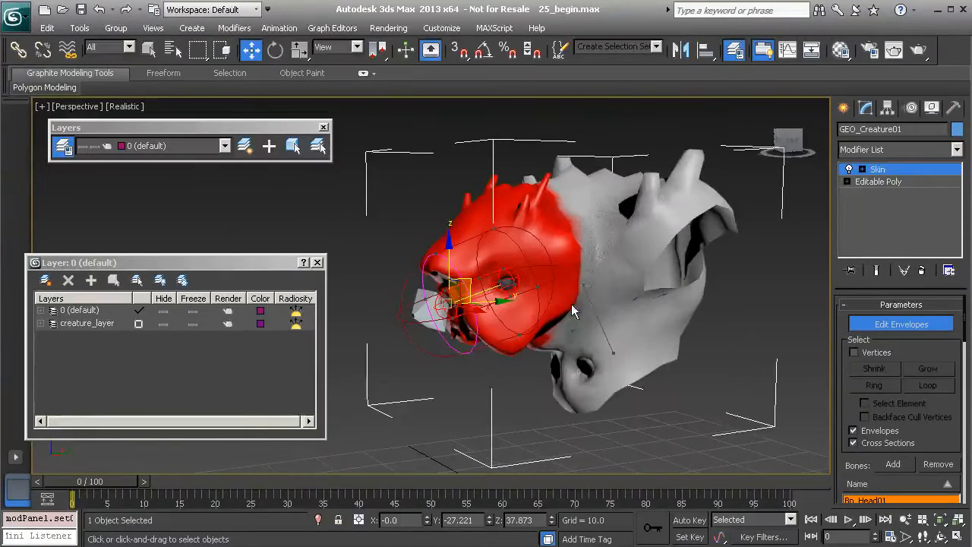
left_click(590, 305)
left_click(490, 288)
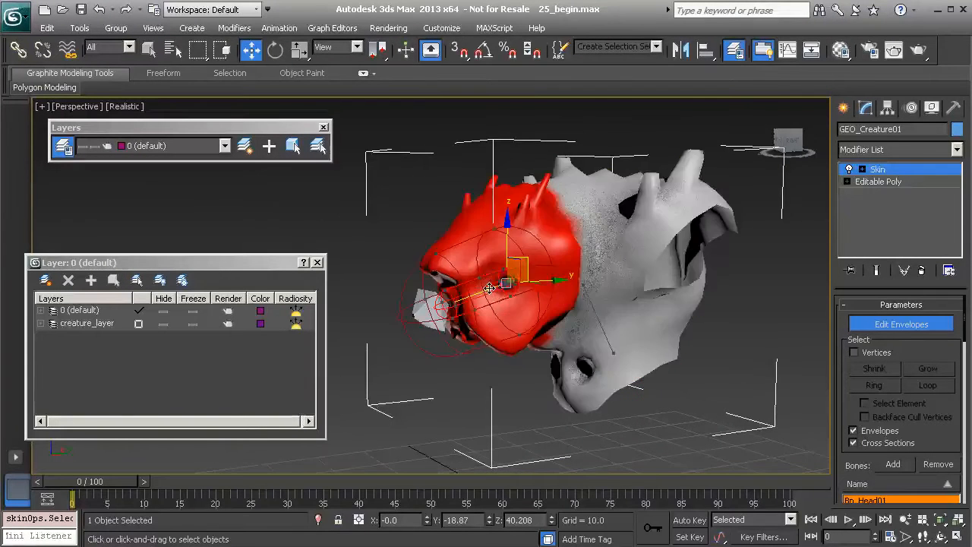
middle_click_drag(491, 288, 439, 309)
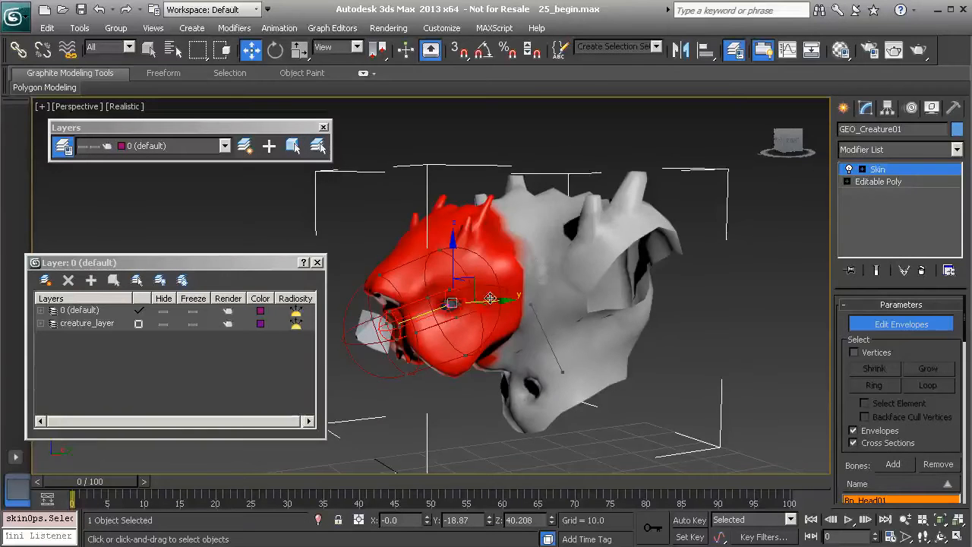
scroll(477, 319, "up", 2)
middle_click_drag(478, 317, 483, 278, "alt")
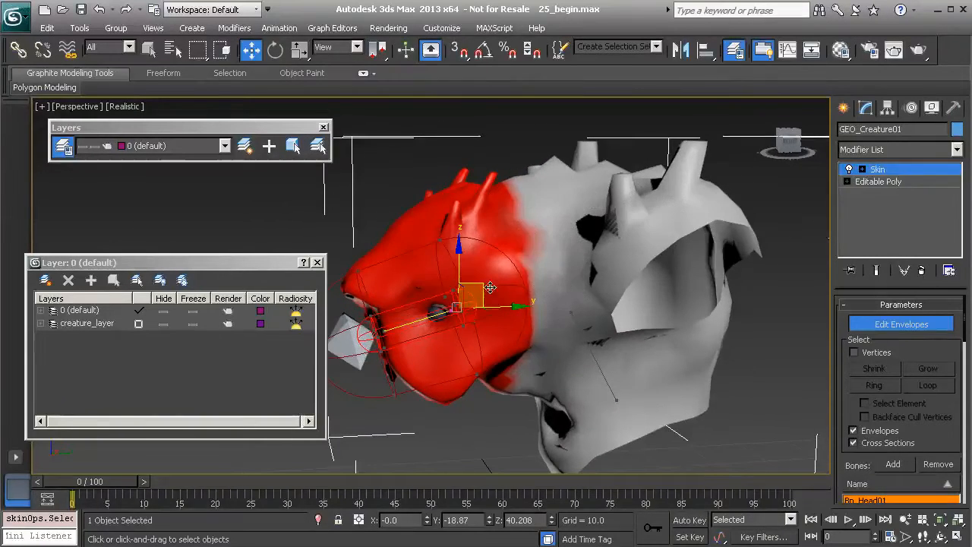
mouse_move(490, 259)
middle_mouse_down("alt")
mouse_move(489, 275)
mouse_move(499, 273)
middle_mouse_up("alt")
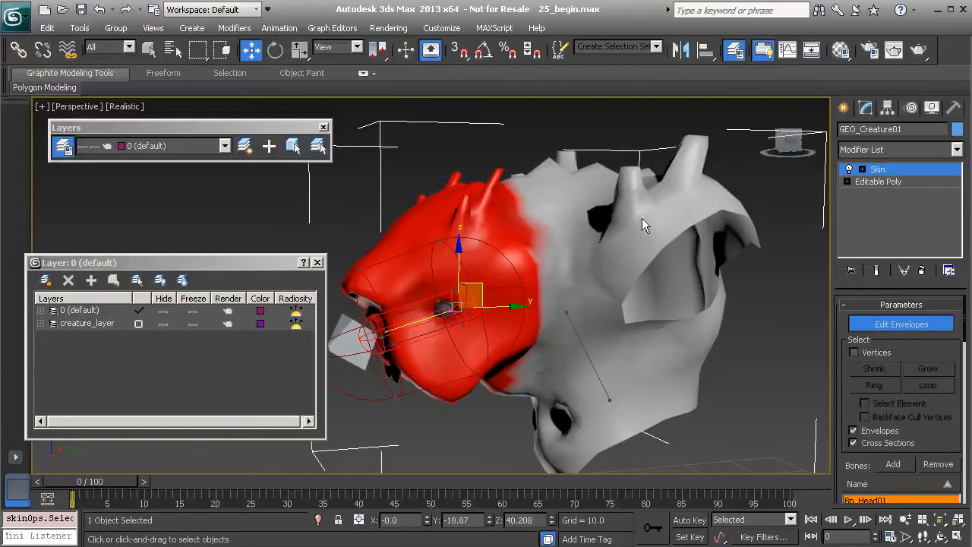
scroll(502, 253, "down", 3)
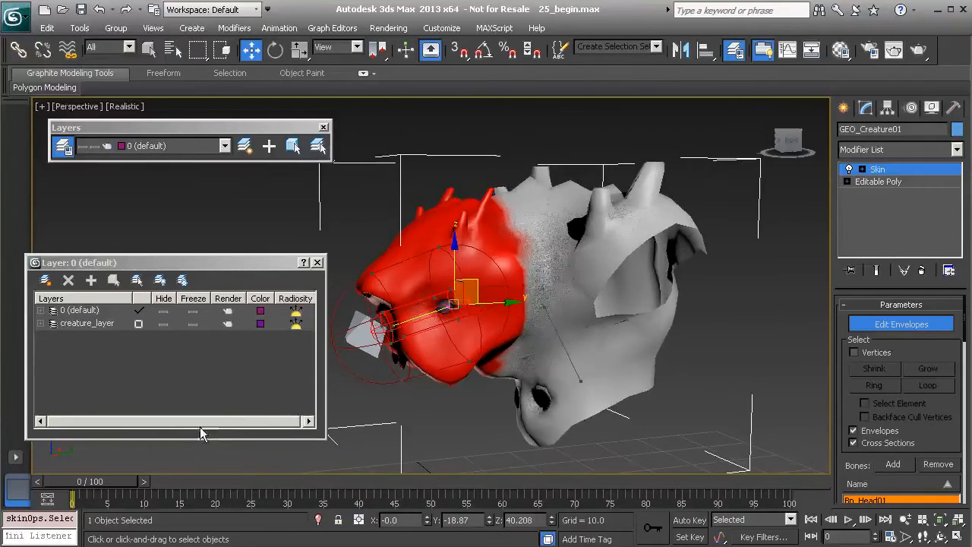
left_click_drag(118, 481, 64, 544)
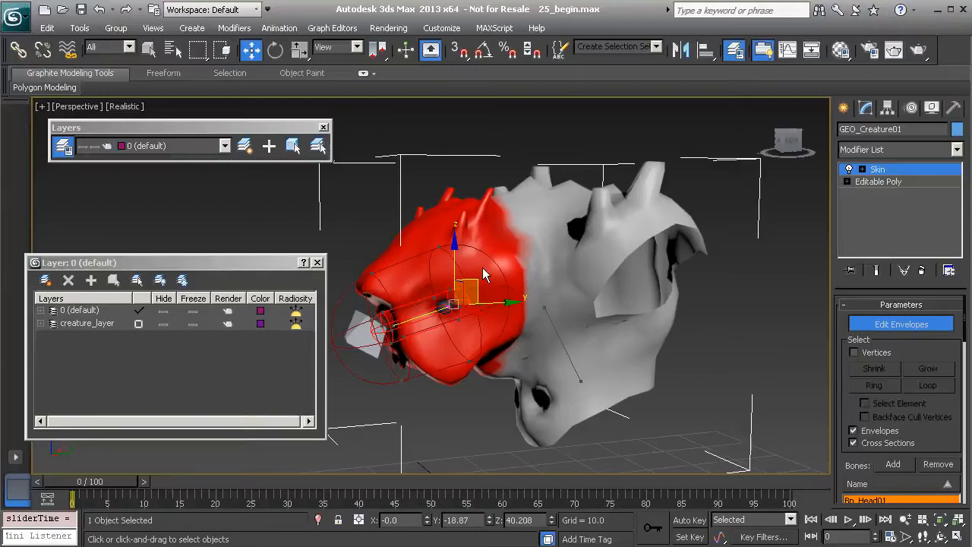
left_click_drag(128, 490, 76, 498)
Try extending the head envelope's rear end up toward the back of the creature, scrub the animation, and undo the extension
left_click_drag(472, 282, 550, 205)
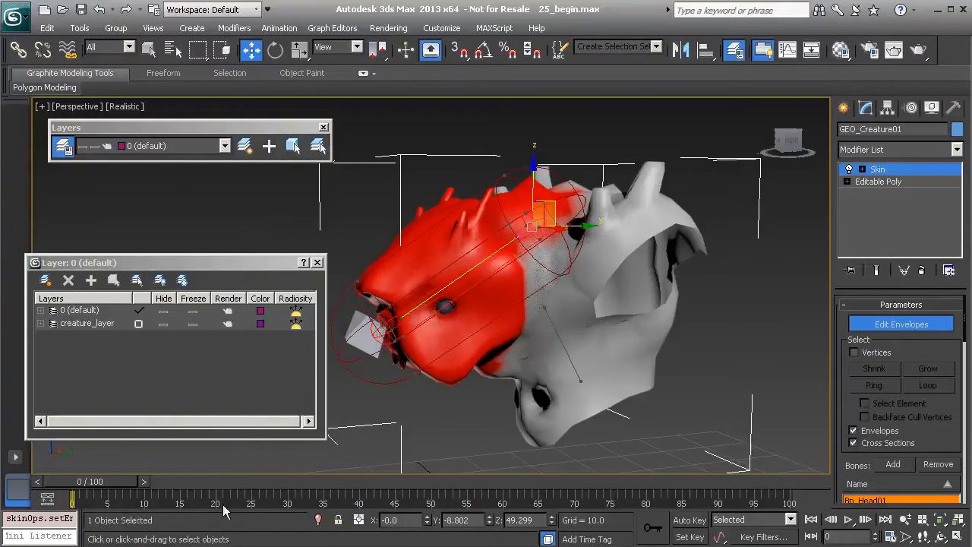
left_click_drag(115, 485, 95, 496)
key("ctrl+z")
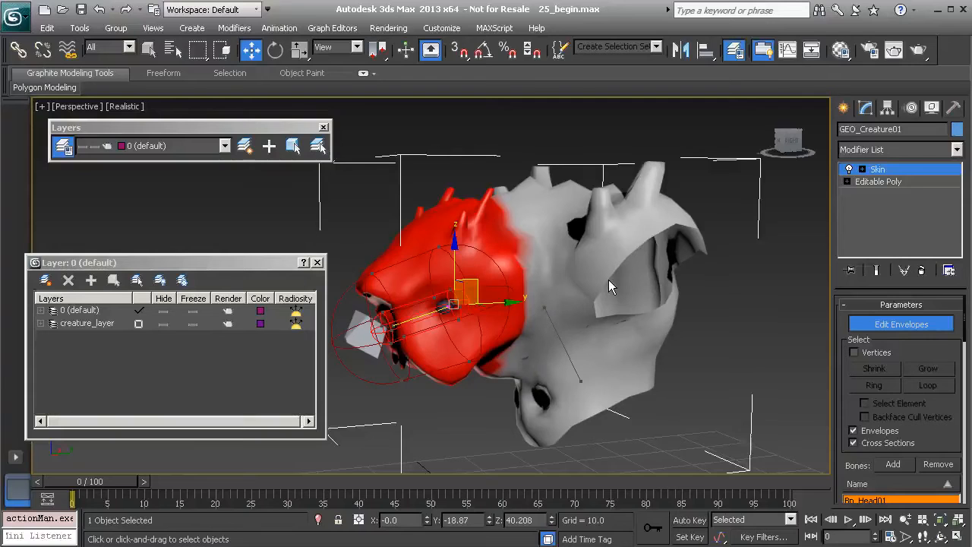
Set the animation to frame 24 and show edged faces on the creature mesh around the lower jaw
left_click_drag(76, 485, 238, 485)
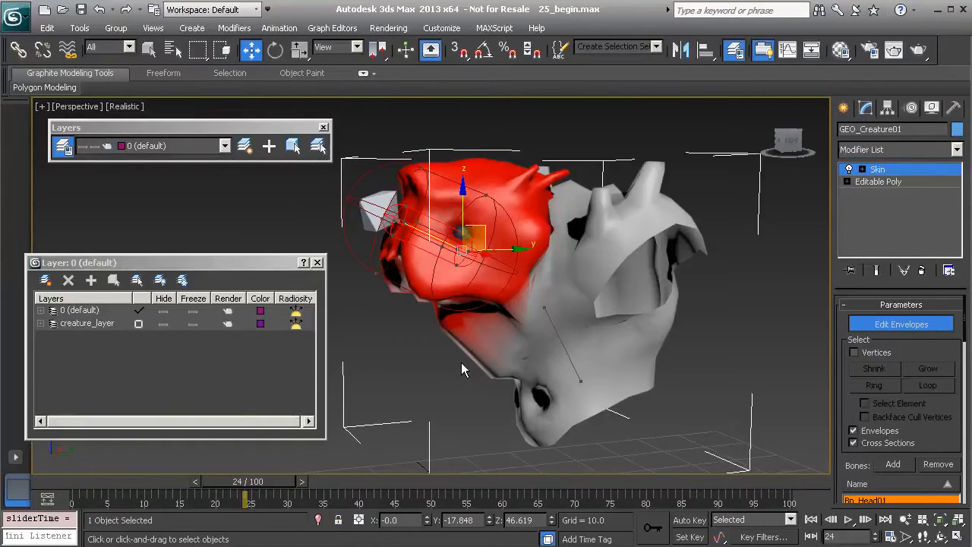
key("F4")
mouse_move(472, 348)
middle_mouse_down("alt")
mouse_move(495, 331)
mouse_move(460, 323)
mouse_move(466, 341)
mouse_move(456, 373)
mouse_move(471, 354)
mouse_move(517, 358)
mouse_move(488, 351)
middle_mouse_up("alt")
scroll(455, 373, "up", 3)
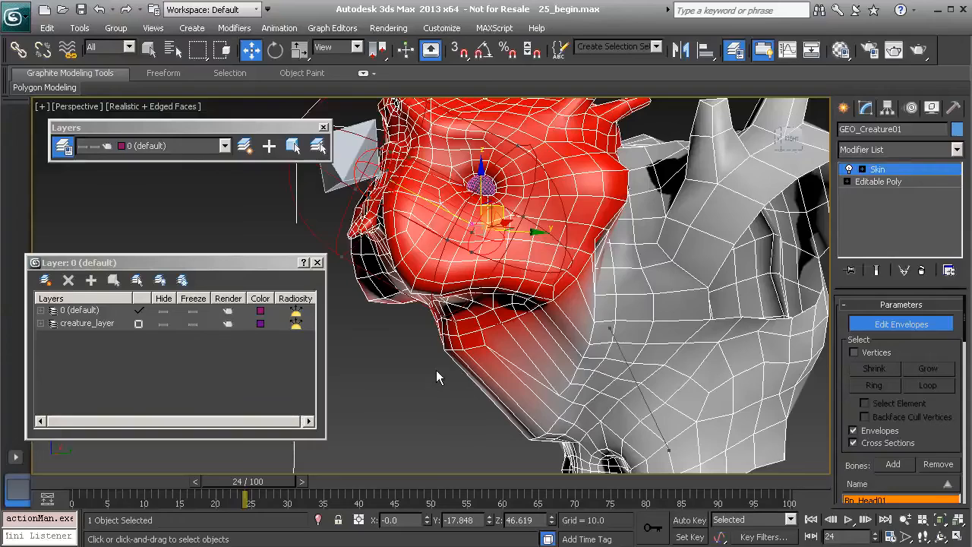
middle_click_drag(424, 377, 476, 335, "alt")
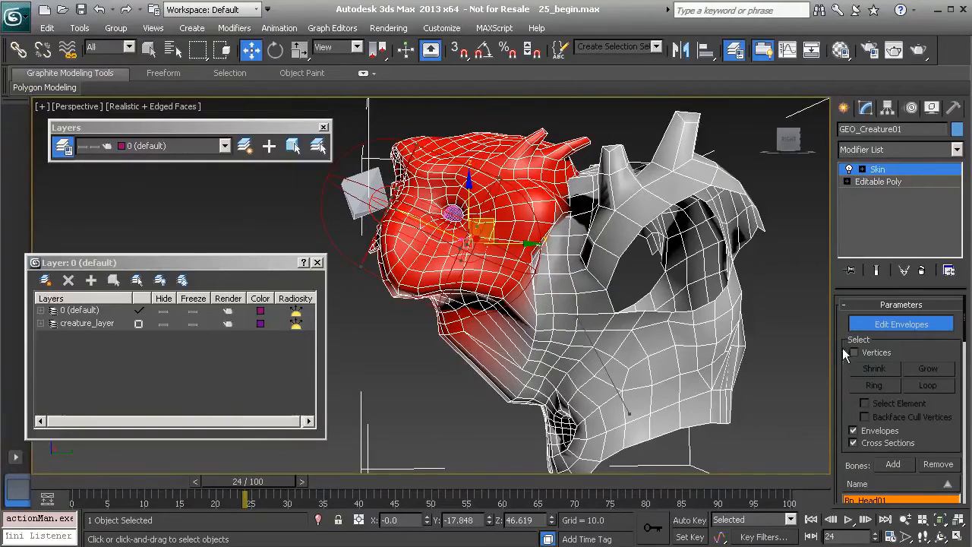
Examine the Skin modifier's weight and mirror settings and the head bone's influence on the lower jaw
left_click_drag(843, 363, 844, 185)
scroll(840, 403, "down", 5)
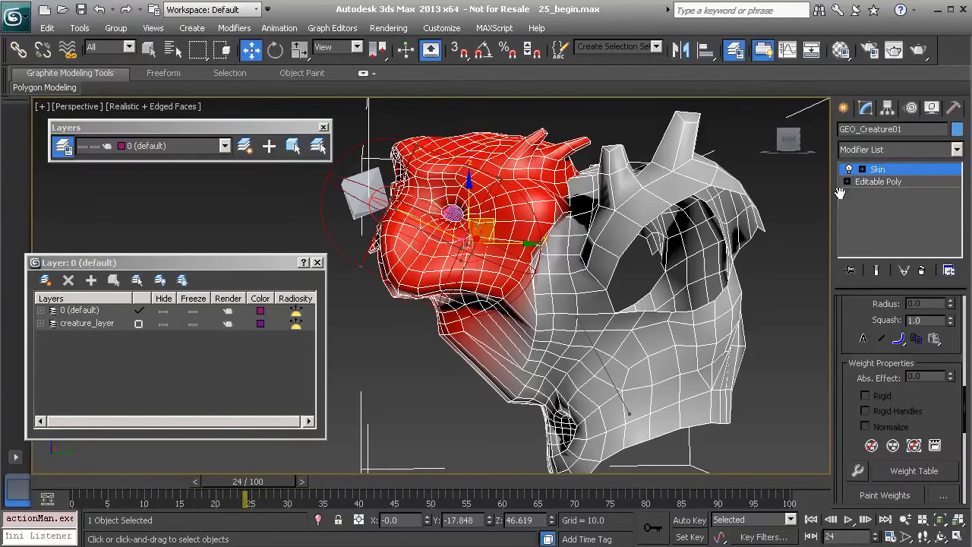
scroll(842, 403, "down", 5)
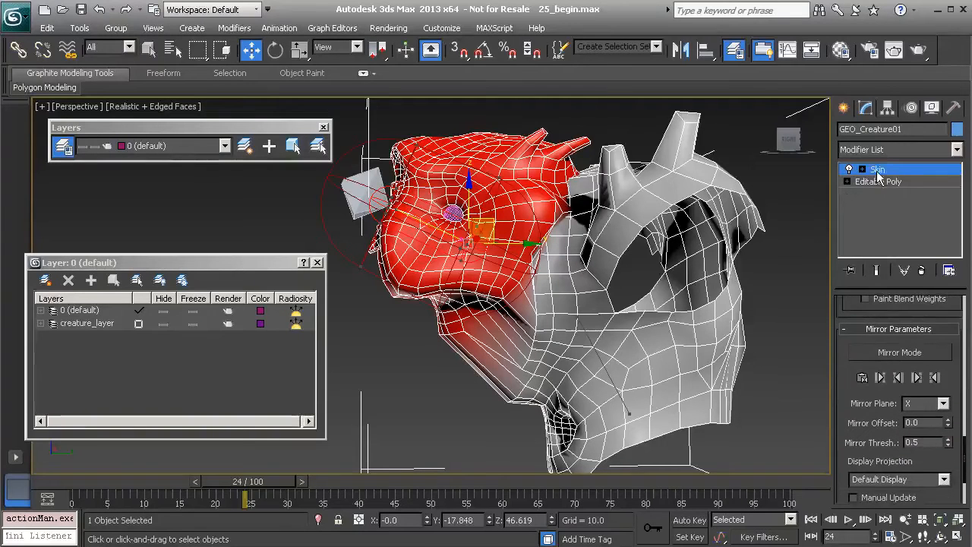
left_click_drag(840, 377, 831, 519)
left_click_drag(848, 343, 843, 324)
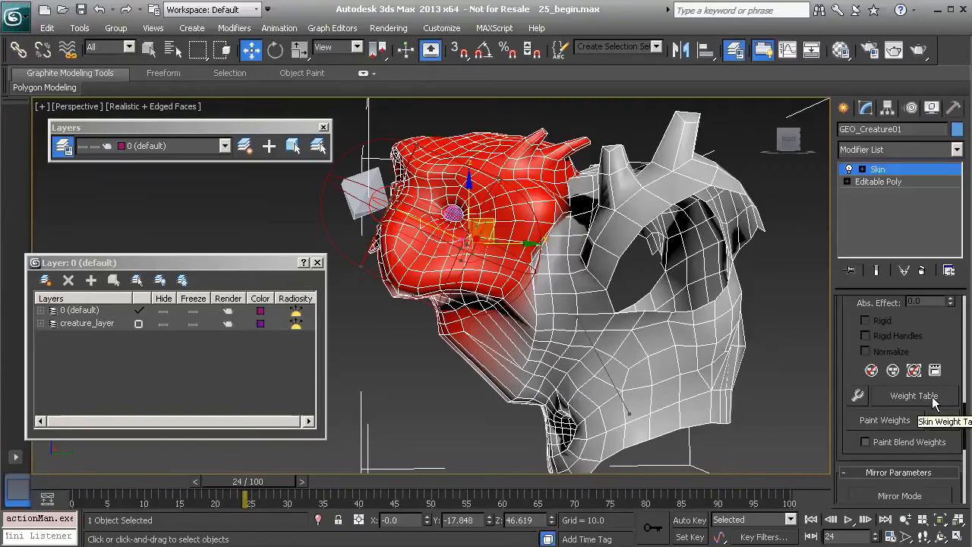
middle_click_drag(471, 325, 482, 334, "alt")
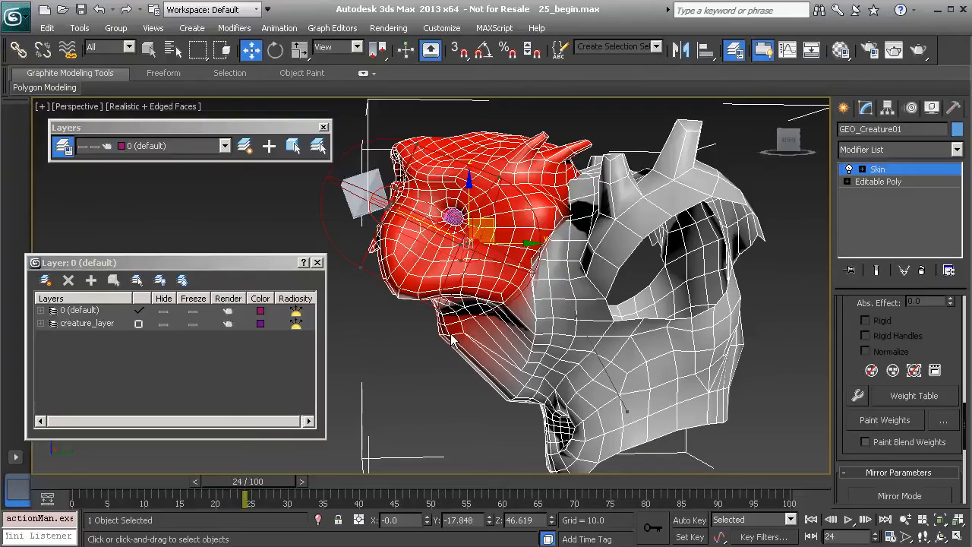
scroll(532, 391, "up", 8)
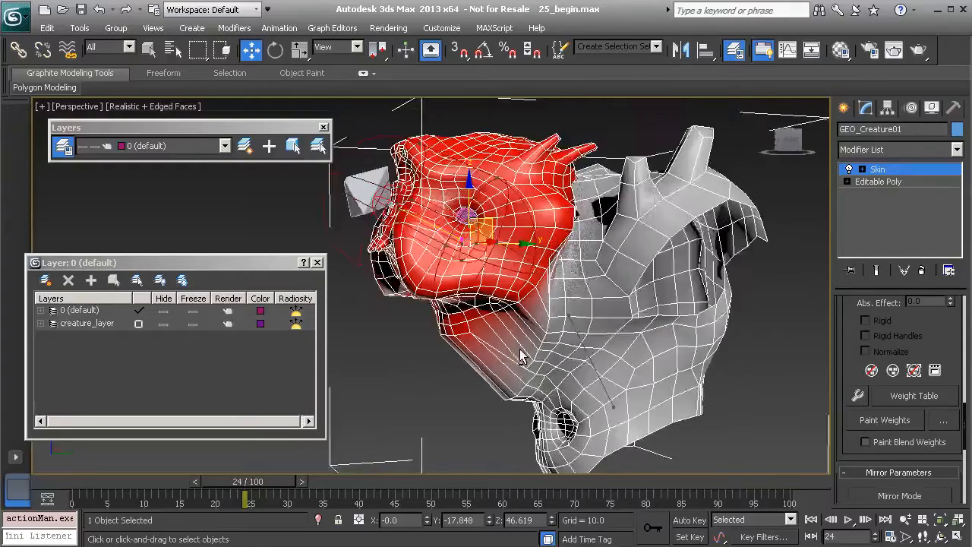
middle_click_drag(529, 397, 501, 327)
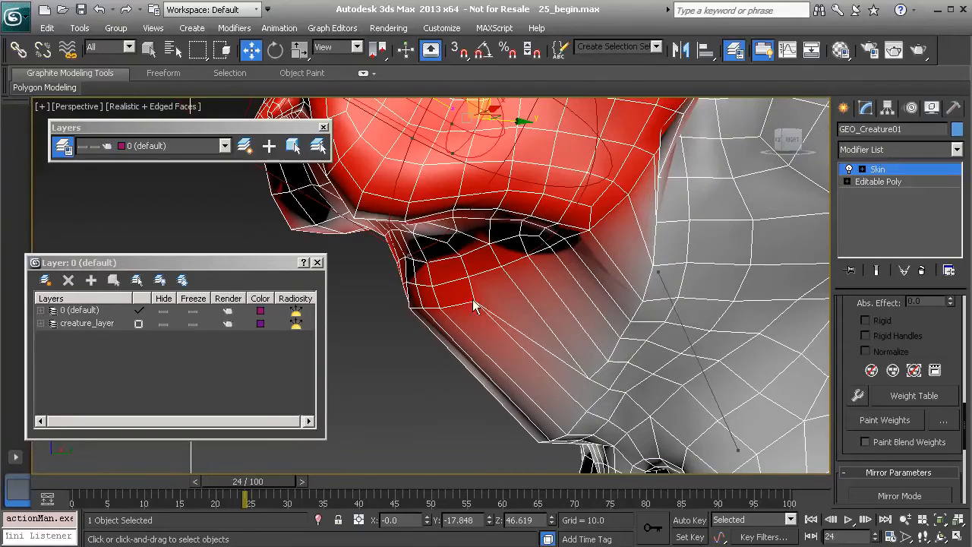
middle_click_drag(521, 342, 442, 329, "alt")
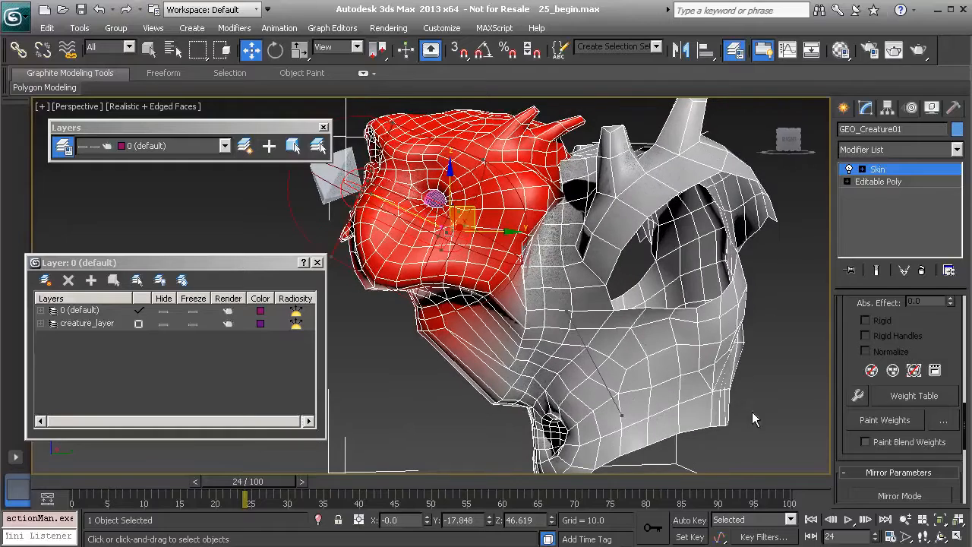
scroll(850, 336, "up", 5)
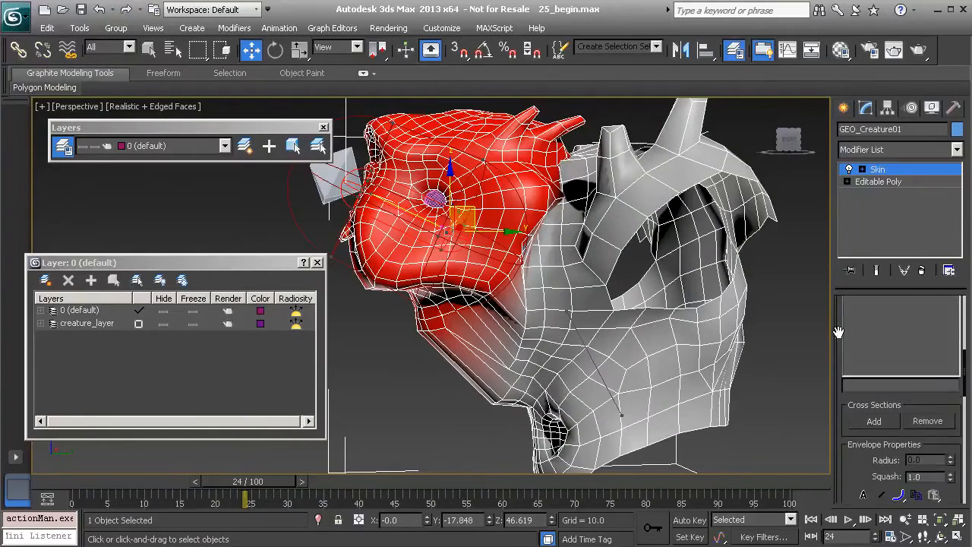
scroll(840, 338, "up", 5)
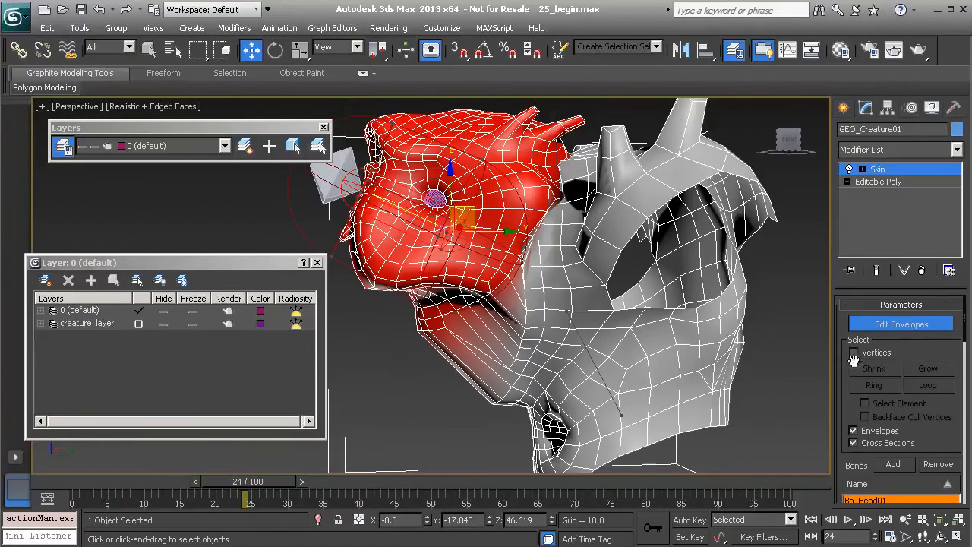
Enable vertex selection in the Skin modifier and select the row of vertices at the front edge of the lower jaw
left_click(854, 352)
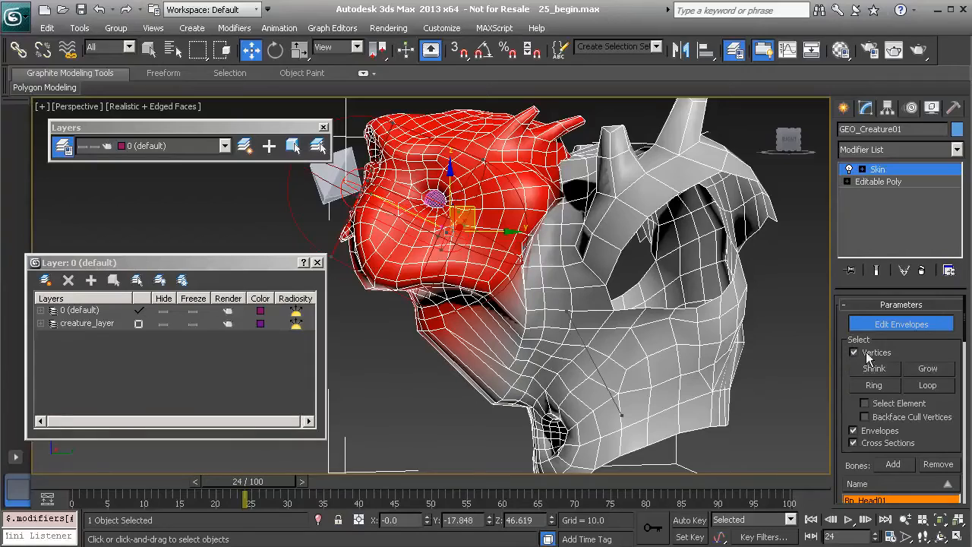
left_click(853, 431)
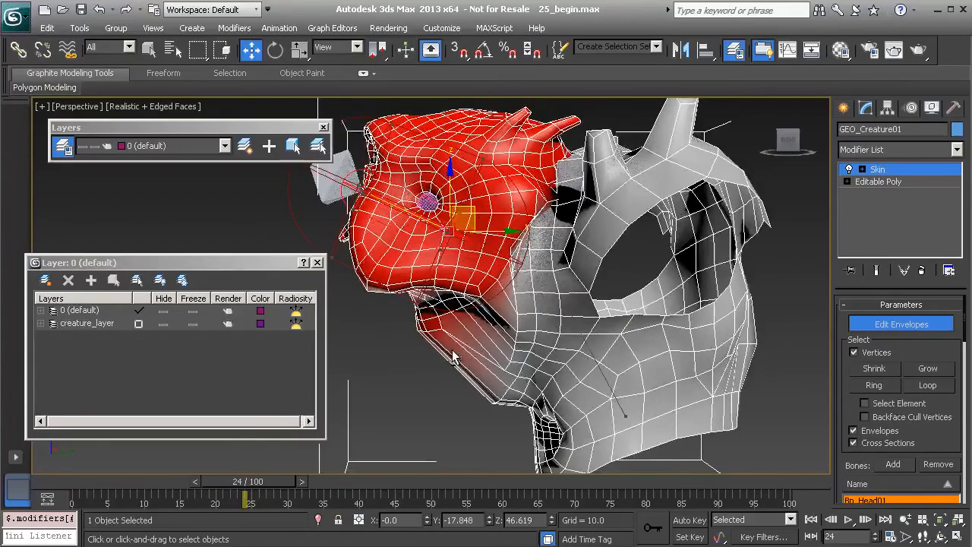
left_click_drag(467, 351, 384, 326)
mouse_move(410, 345)
middle_mouse_down("alt")
mouse_move(594, 334)
mouse_move(414, 340)
middle_mouse_up("alt")
left_click_drag(454, 348, 383, 330)
middle_click_drag(394, 347, 494, 342, "alt")
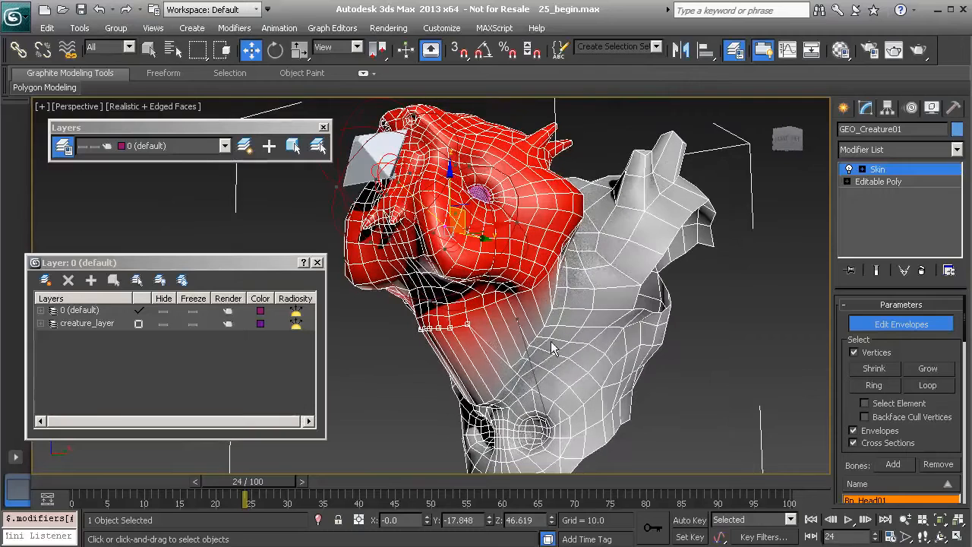
Open the Weight Tool for the selected jaw vertices and place its window clear of the creature
left_click_drag(851, 413, 849, 380)
scroll(854, 410, "down", 5)
left_click_drag(840, 418, 838, 101)
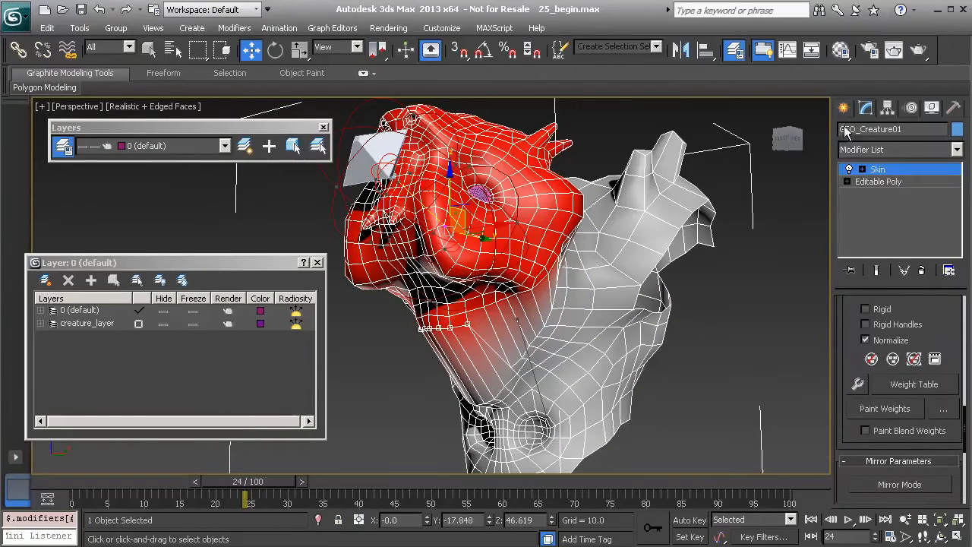
left_click(857, 383)
left_click_drag(89, 7, 166, 50)
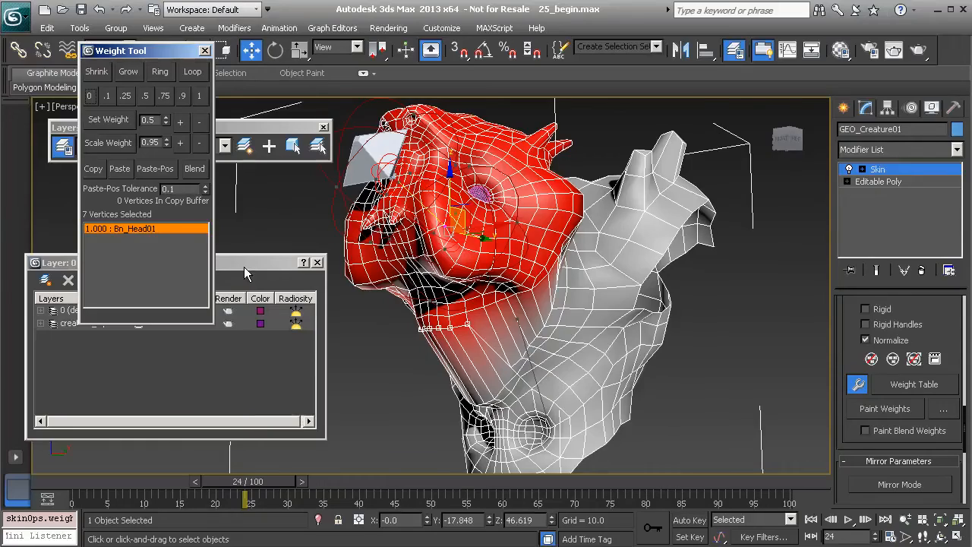
middle_click_drag(529, 336, 577, 334, "alt")
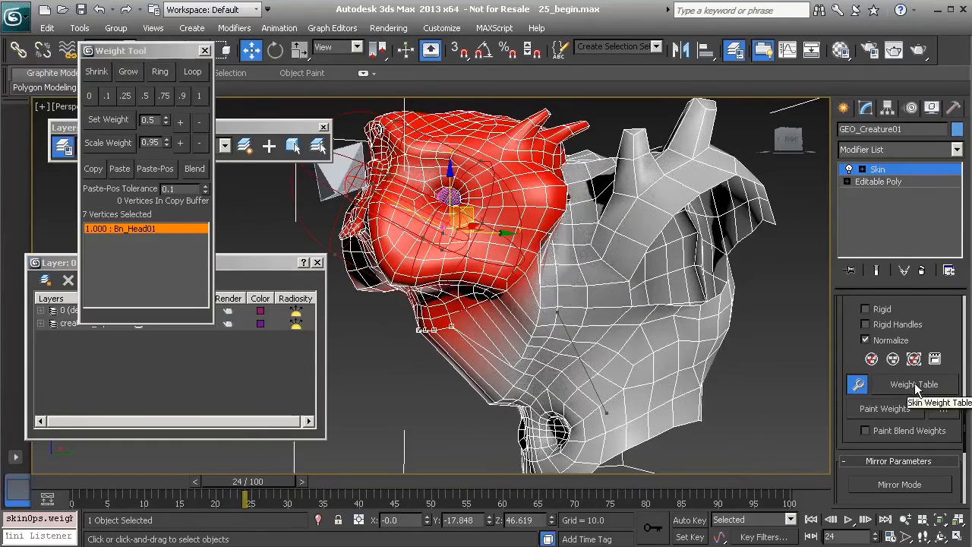
Open the Skin Weight Table beside the Weight Tool and limit its list to Selected vertices
left_click(915, 386)
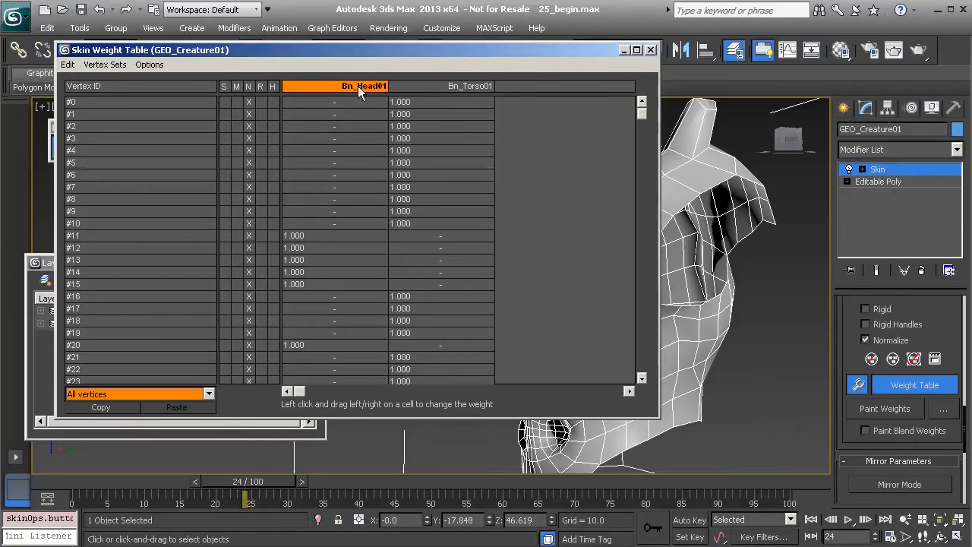
left_click_drag(412, 58, 539, 58)
left_click_drag(747, 117, 776, 116)
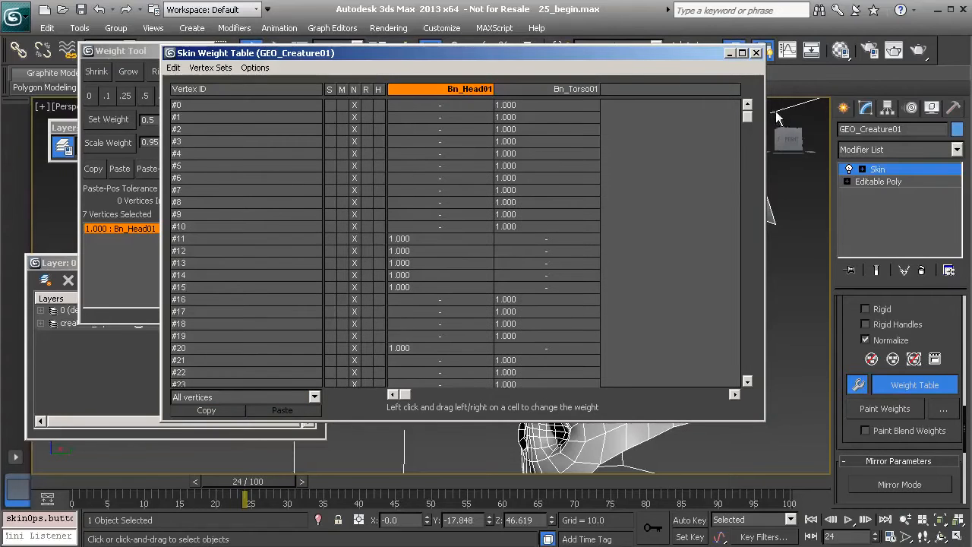
left_click(315, 397)
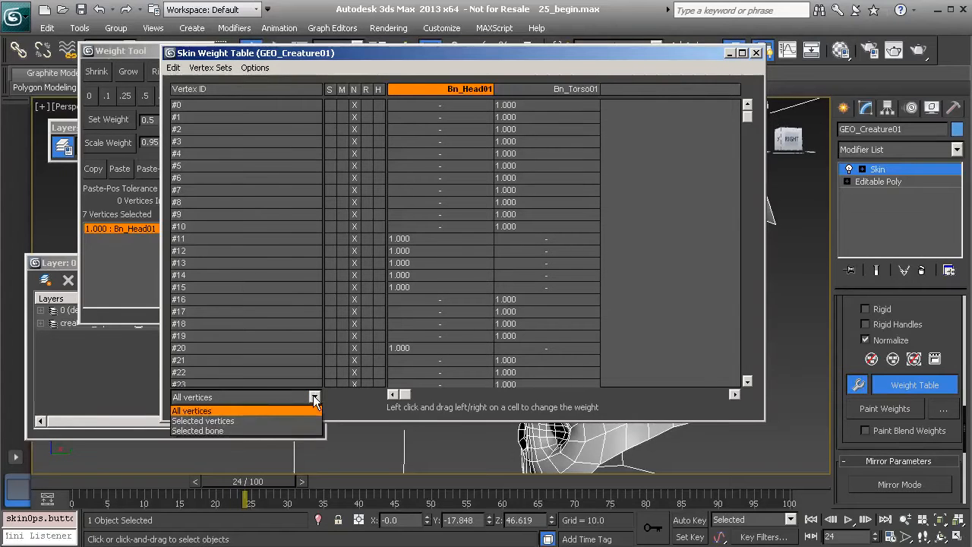
left_click(241, 423)
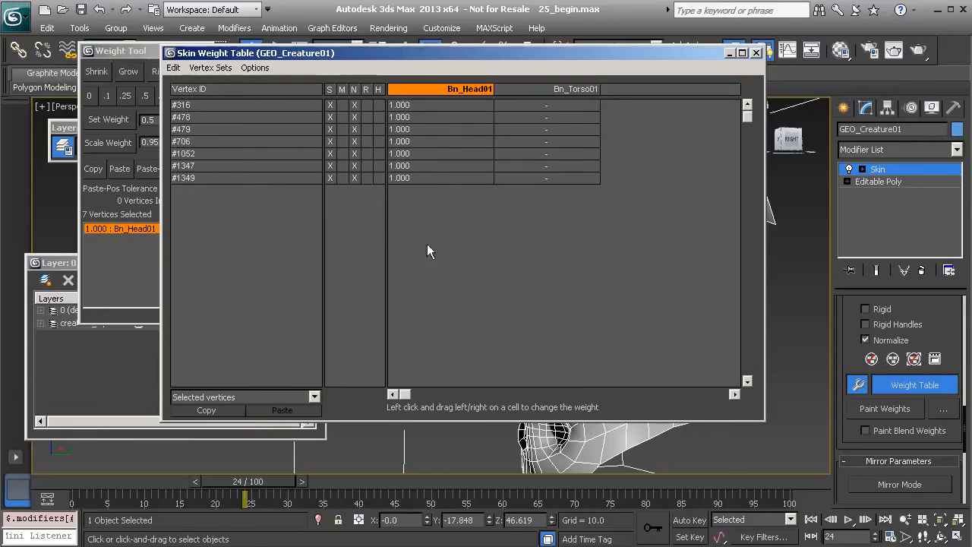
Set the Bn_Torso01 weight of vertex #316 to 0.1 in the weight table
left_click(549, 105)
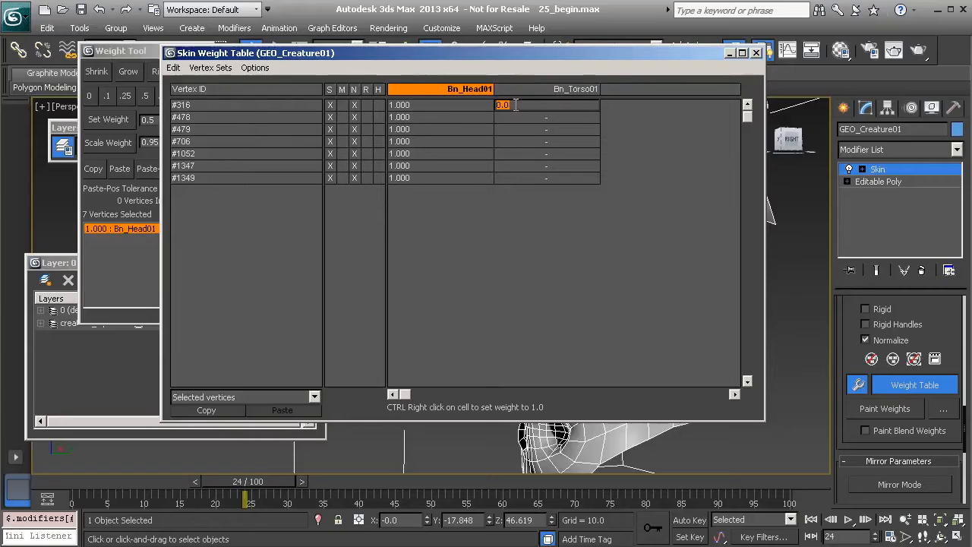
type("0.1")
key("Return")
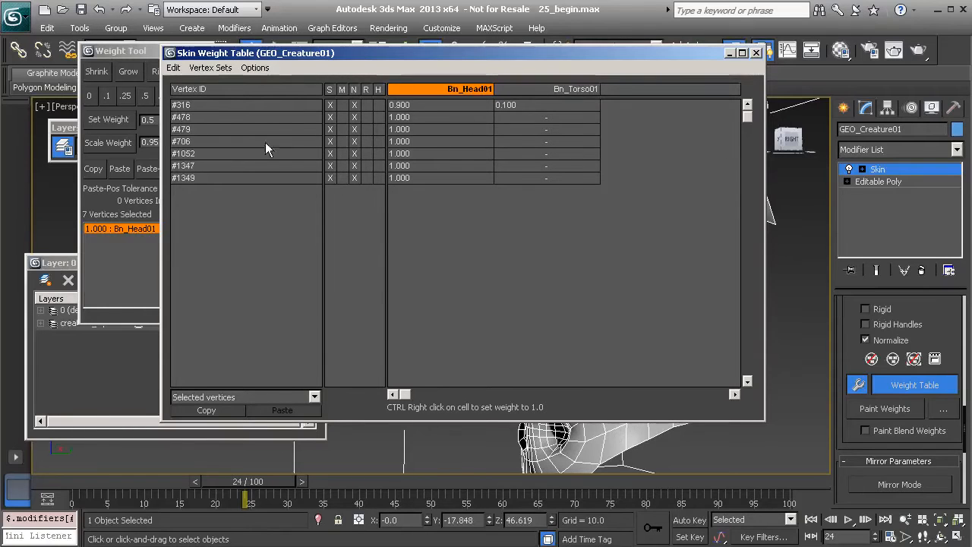
Set the Bn_Torso01 weight of all listed vertices, #316 through #1349, to 0.1 at once and close the Skin Weight Table
left_click_drag(205, 103, 199, 180)
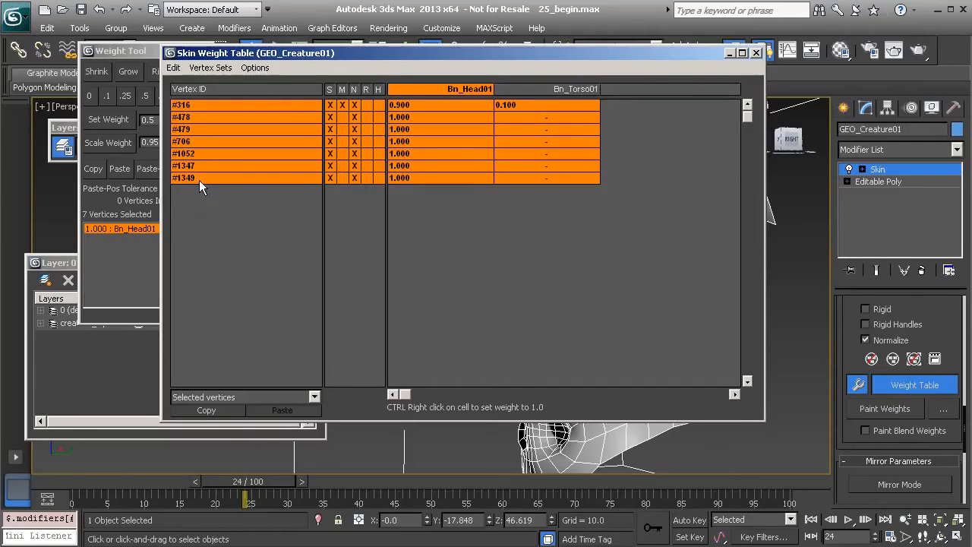
left_click(545, 117)
type(".")
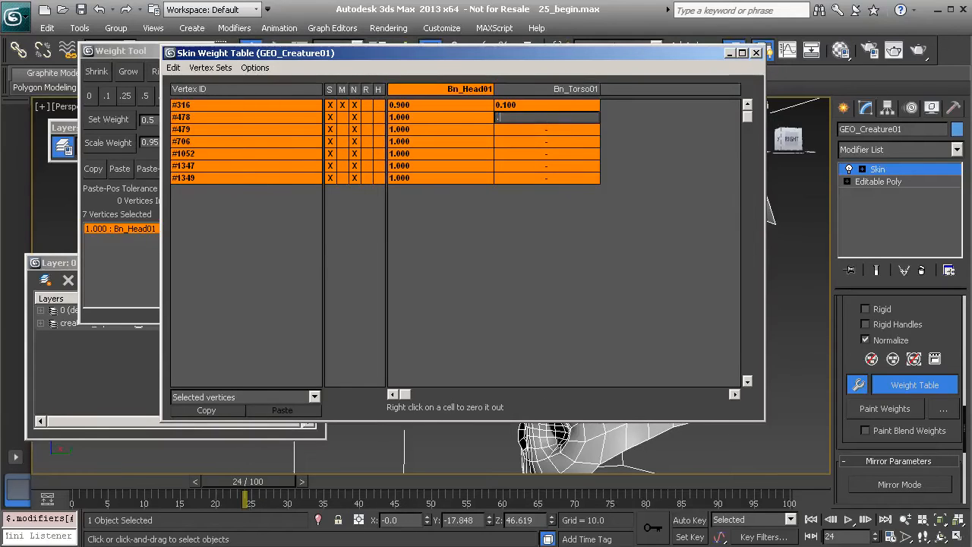
type("1")
key("Return")
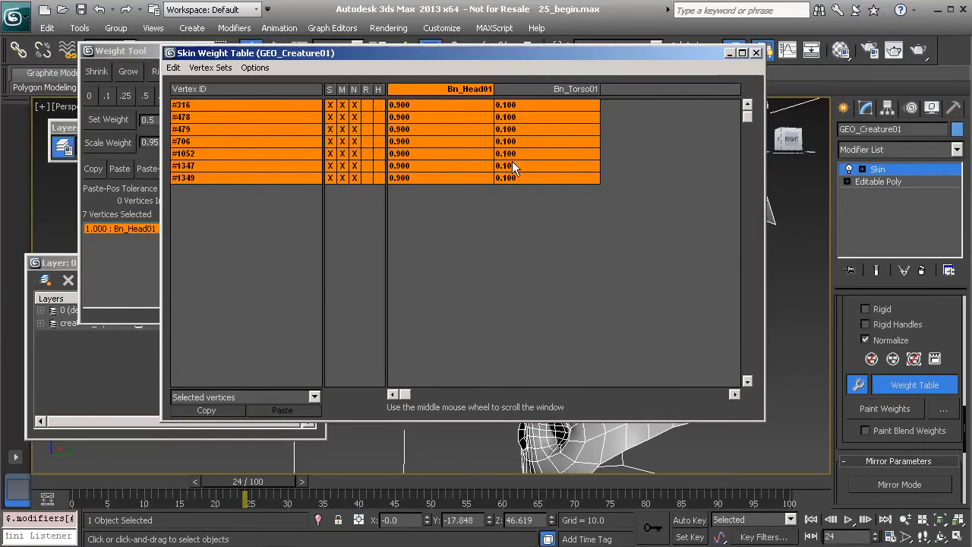
left_click(756, 53)
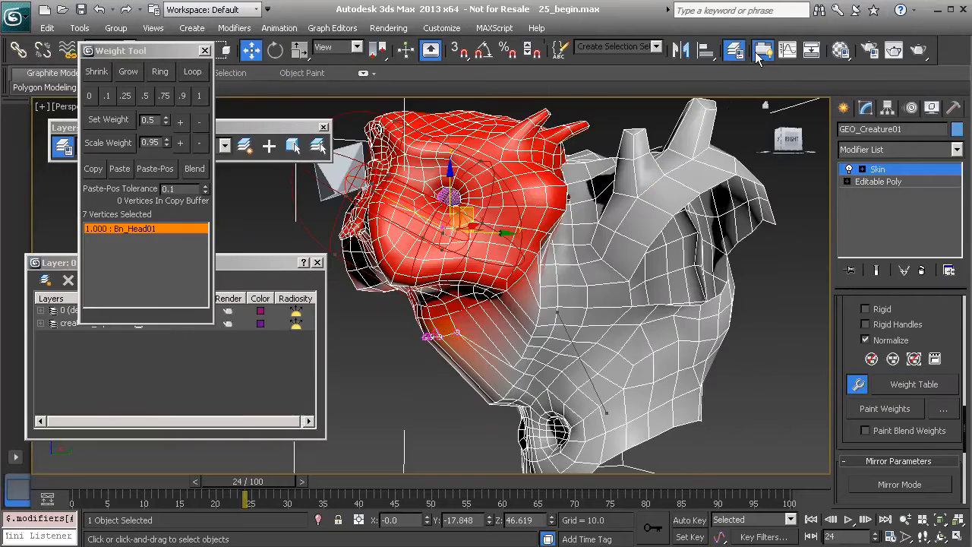
Reopen the Weight Tool and set the Bn_Torso01 weight of the selected jaw vertices to 0.5
left_click(206, 51)
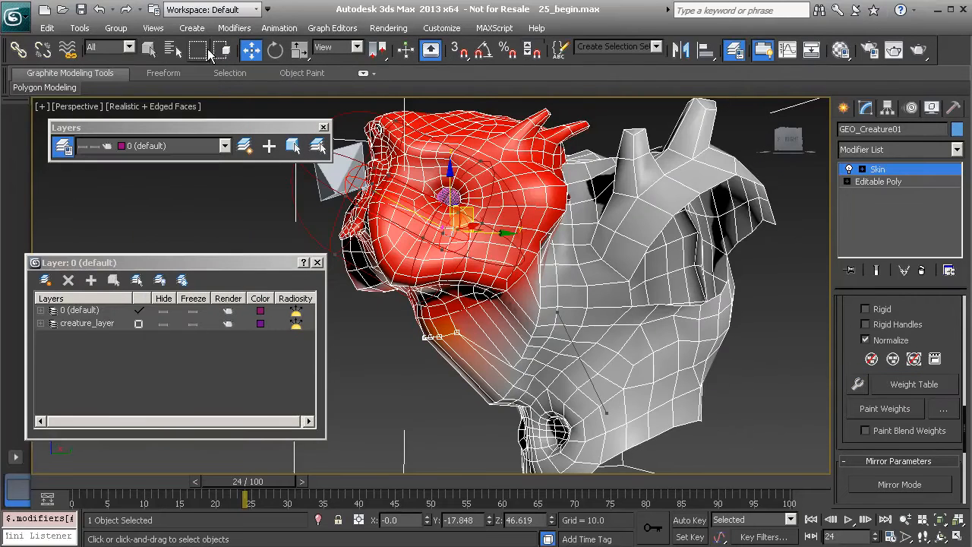
left_click(858, 384)
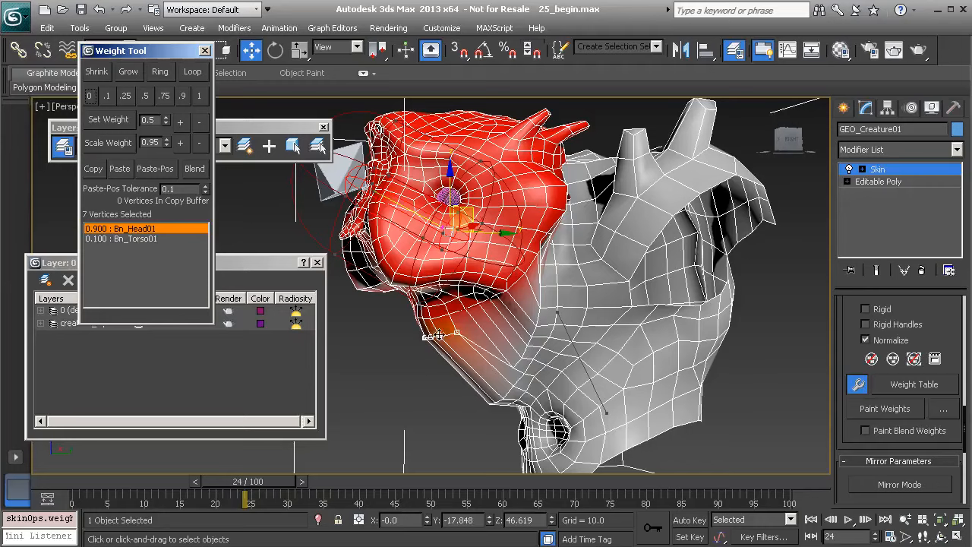
middle_click_drag(495, 358, 474, 366, "alt")
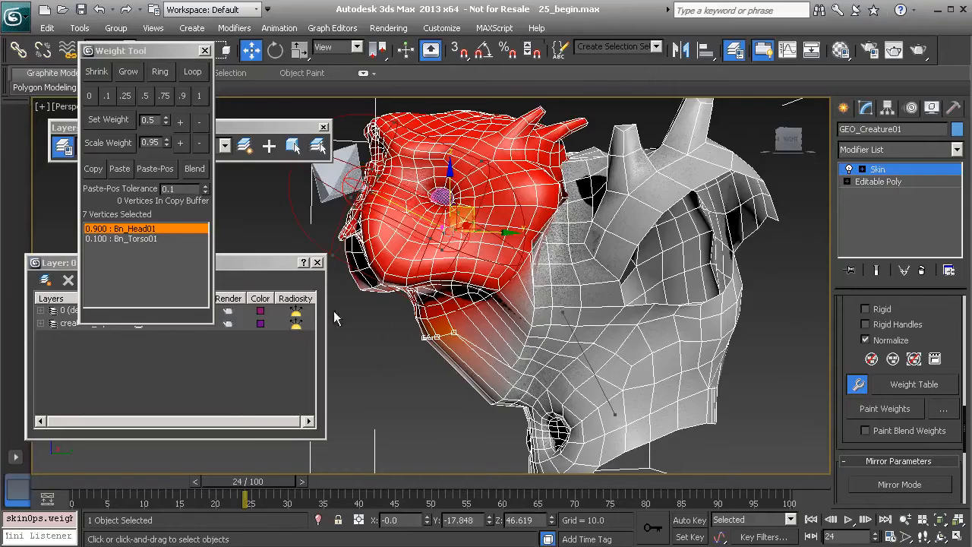
left_click(125, 238)
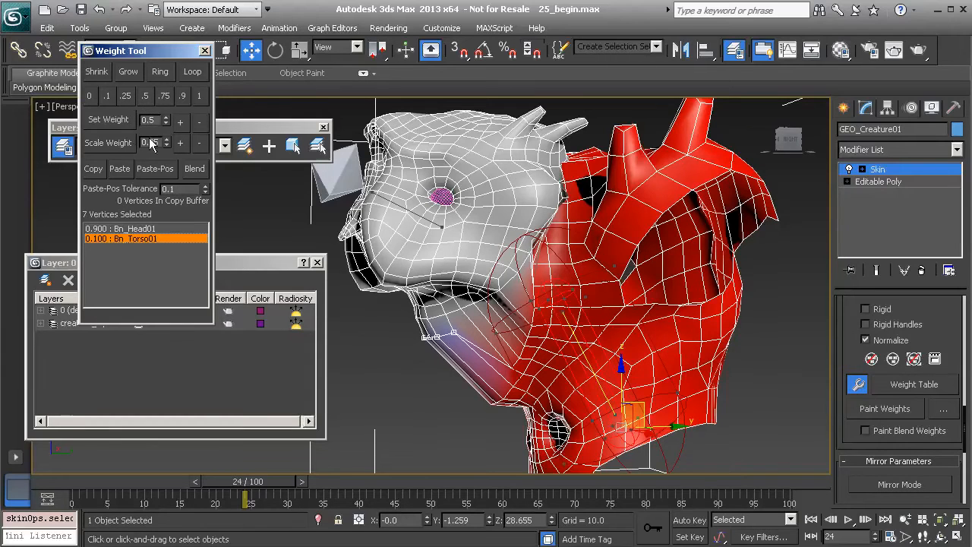
left_click(144, 97)
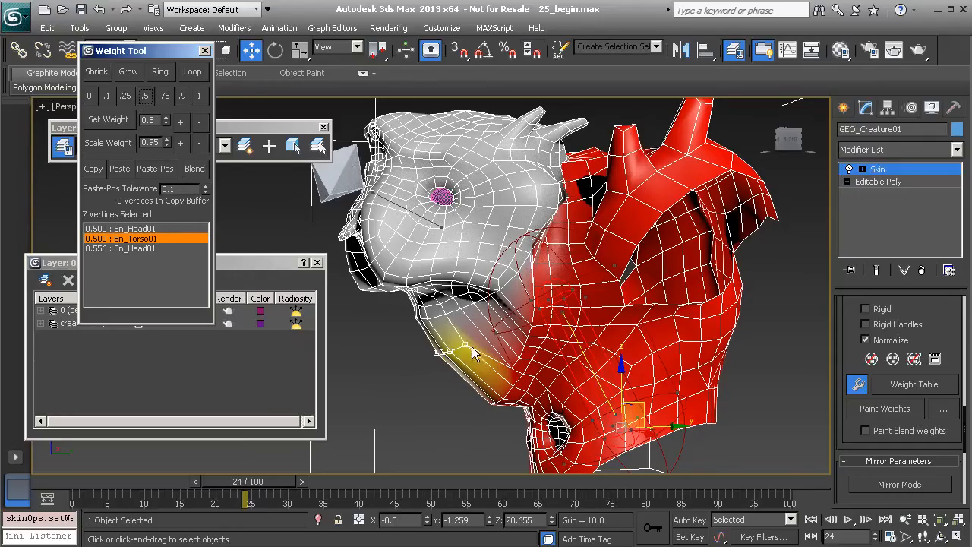
Scrub the animation to frame 18 to check the jaw deformation and close the Weight Tool
left_click_drag(270, 475, 232, 458)
key("w")
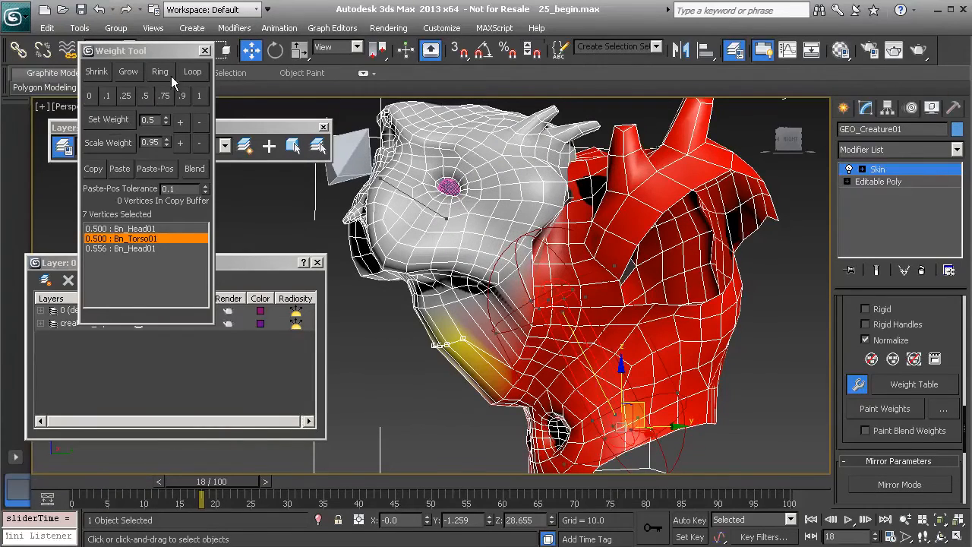
left_click(204, 51)
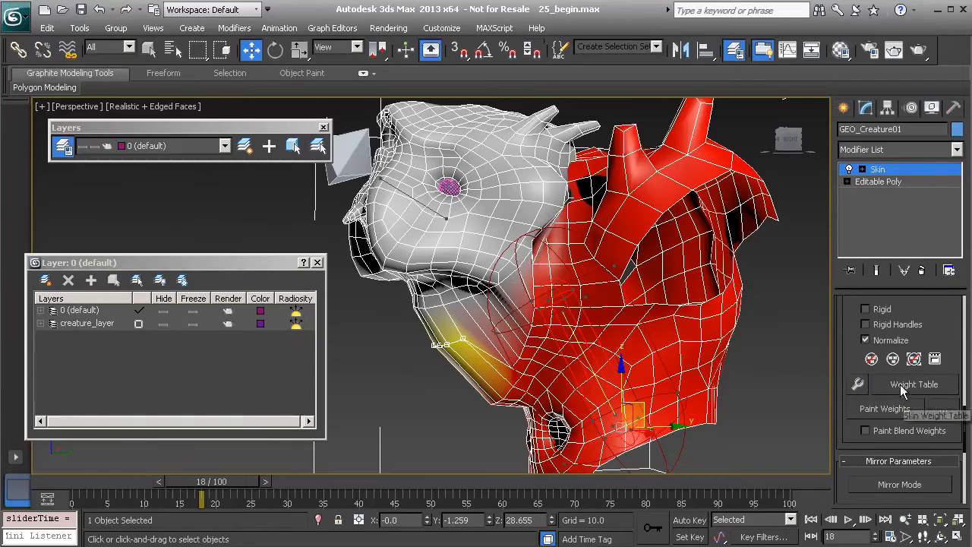
Open the Painter Options for skin weights, place the window clear of the jaw, and enable Paint Weights
middle_click_drag(482, 310, 631, 354, "alt")
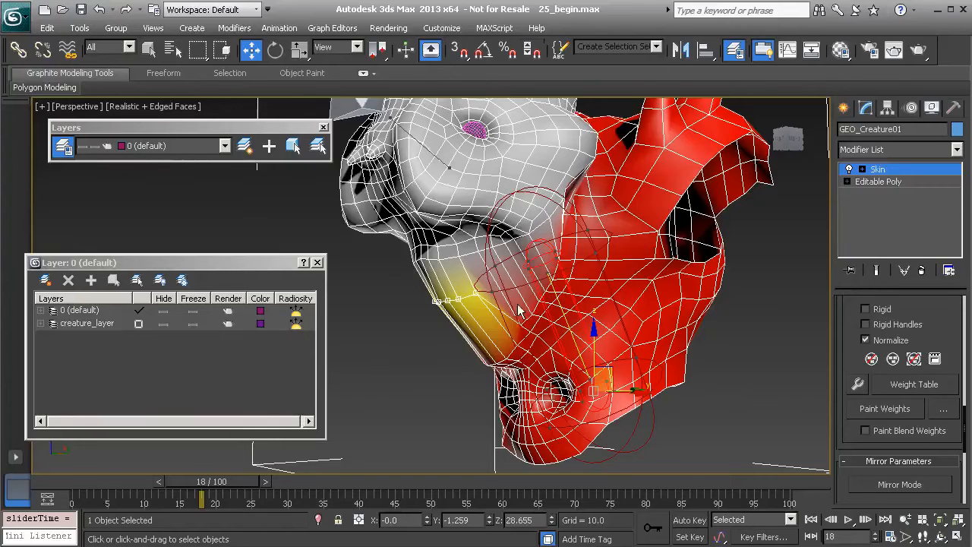
left_click(942, 411)
left_click_drag(566, 187, 539, 199)
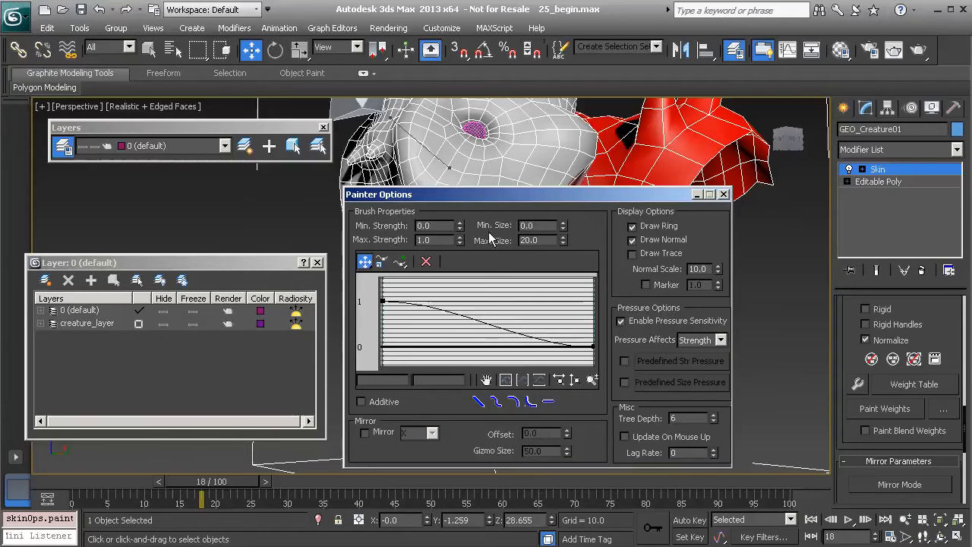
left_click_drag(509, 194, 514, 285)
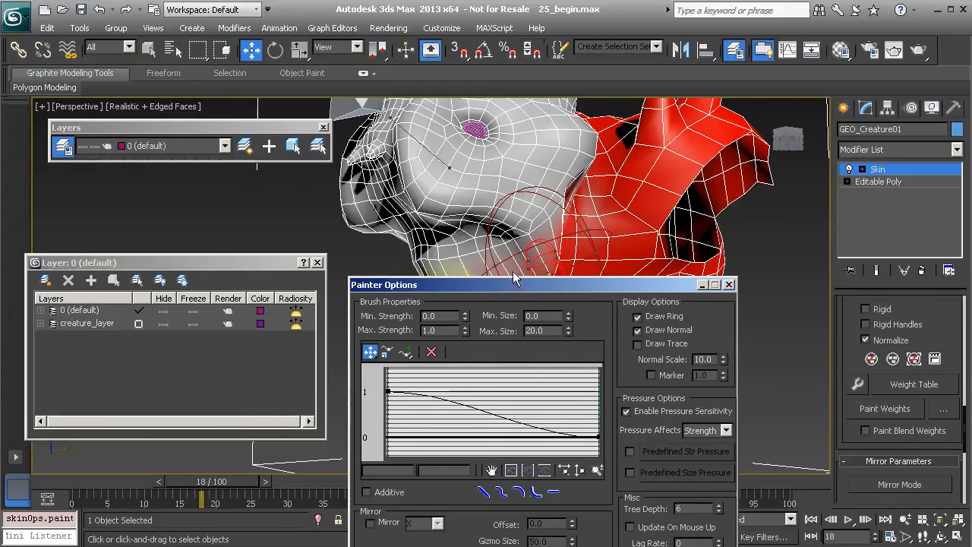
mouse_move(604, 284)
left_mouse_down()
mouse_move(423, 197)
mouse_move(335, 193)
left_mouse_up()
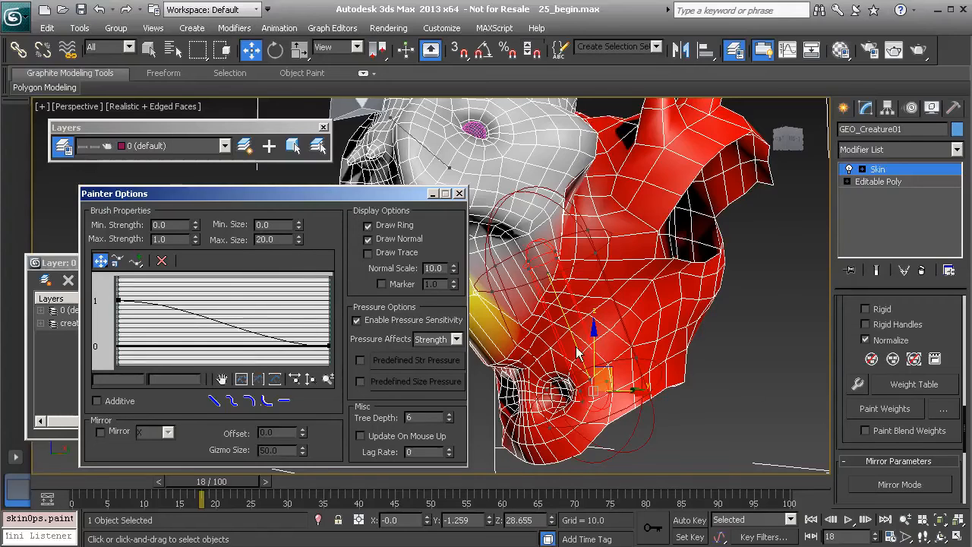
left_click(882, 413)
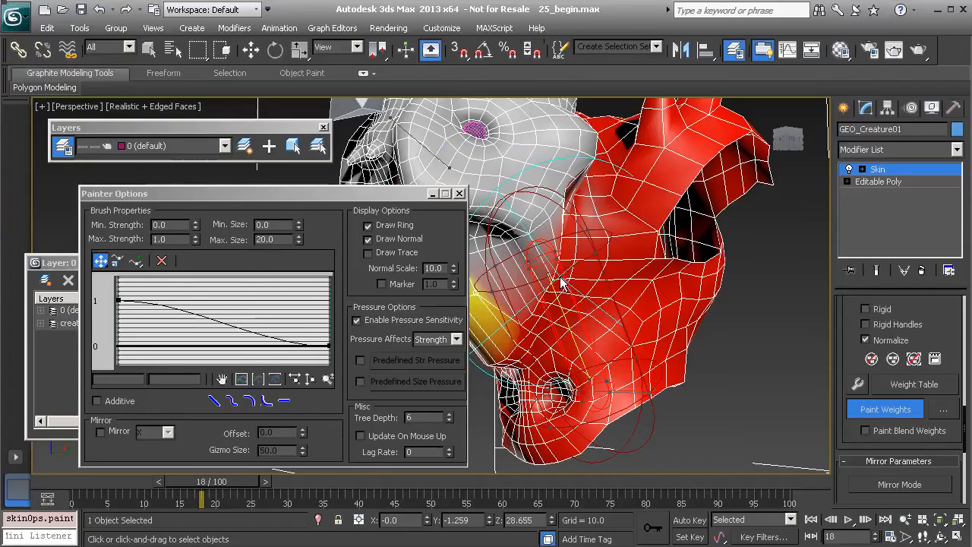
Set the weight brush's maximum size to 1.0 and its maximum strength to 0.1
double_click(272, 240)
type("1")
key("Return")
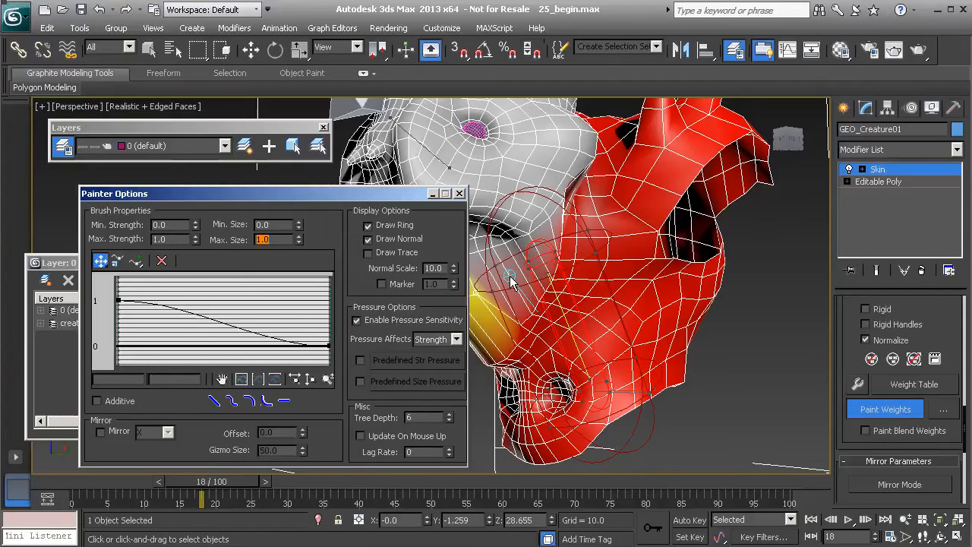
double_click(177, 239)
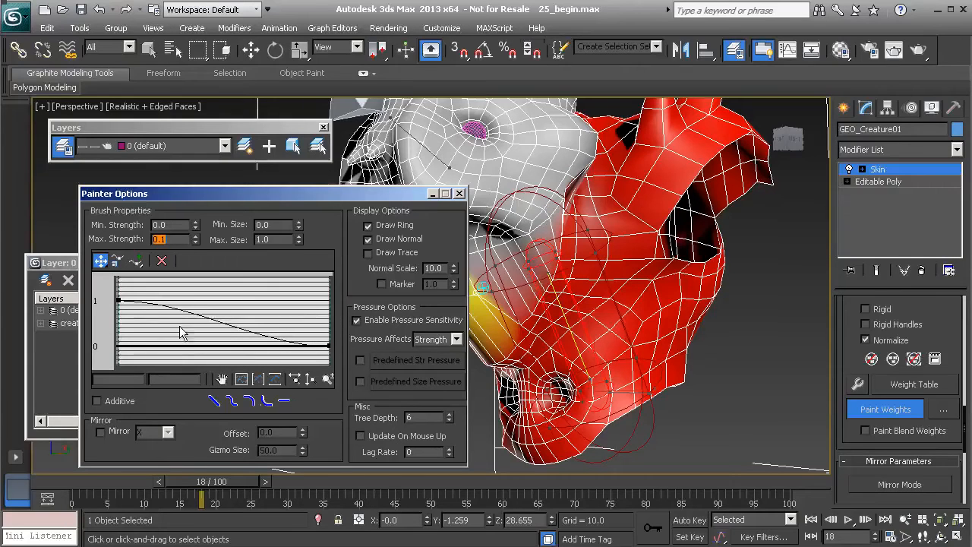
Pause weight painting, select the head bone's envelope on the creature, and enable Paint Weights again
middle_click_drag(537, 275, 598, 270)
scroll(572, 315, "up", 5)
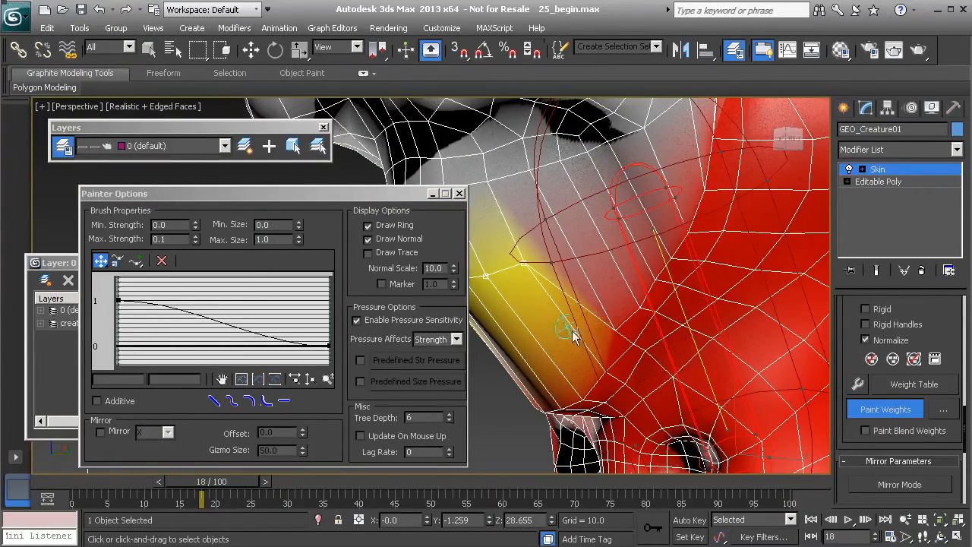
left_click_drag(838, 306, 850, 521)
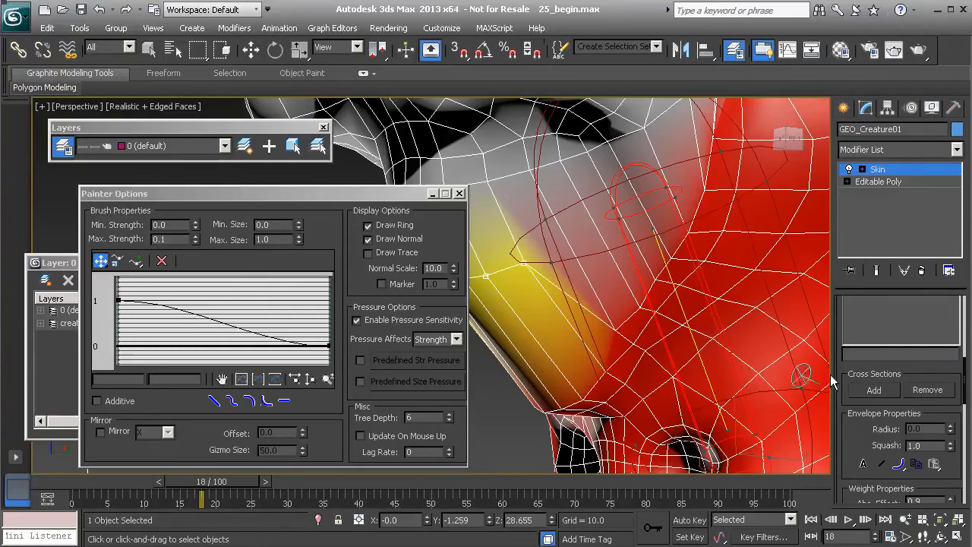
middle_click_drag(595, 225, 613, 273)
scroll(607, 269, "down", 3)
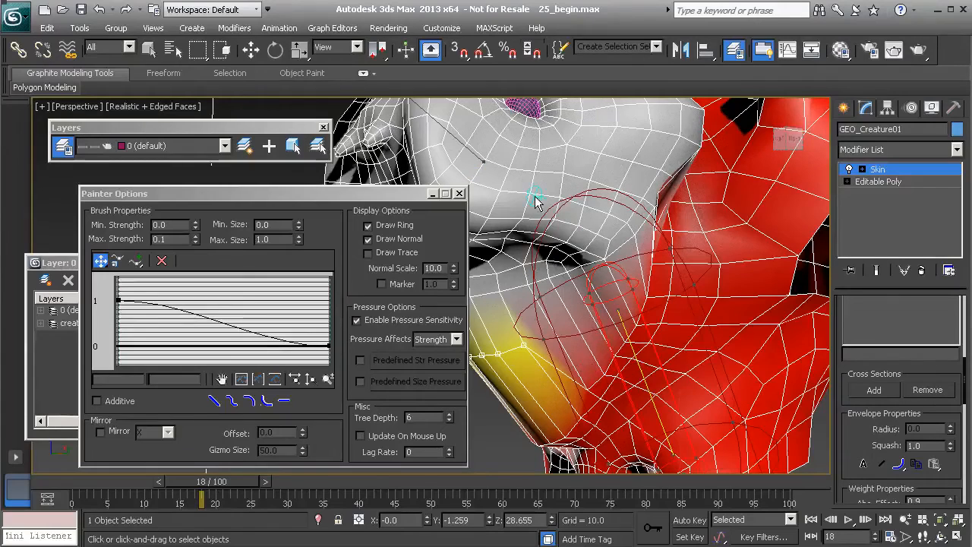
middle_click_drag(593, 330, 612, 293)
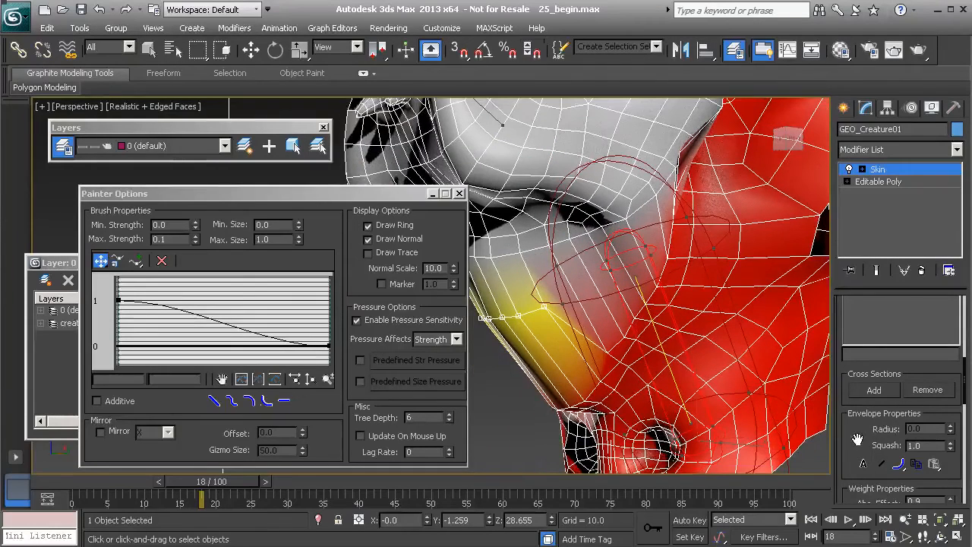
left_click_drag(861, 438, 848, 205)
left_click(889, 391)
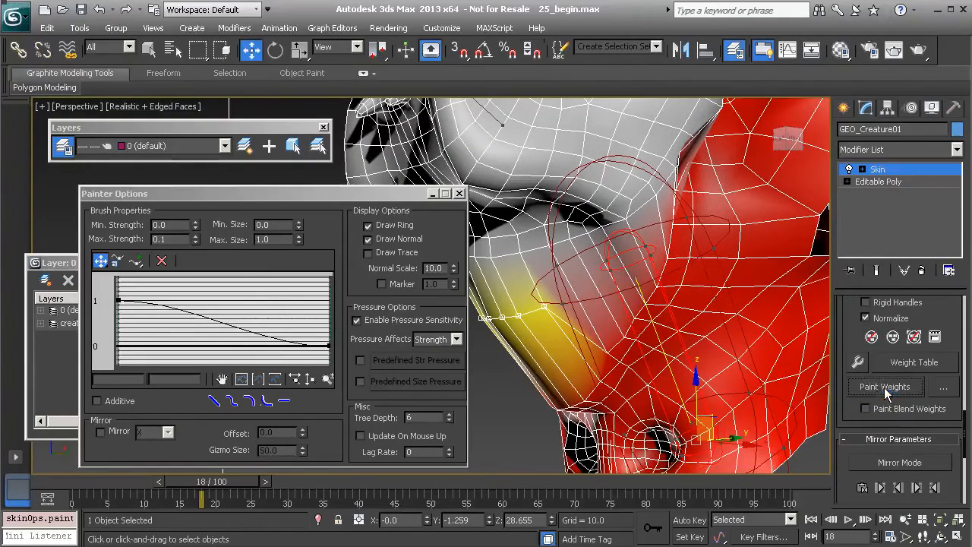
left_click(482, 105)
left_click(886, 387)
scroll(586, 330, "up", 3)
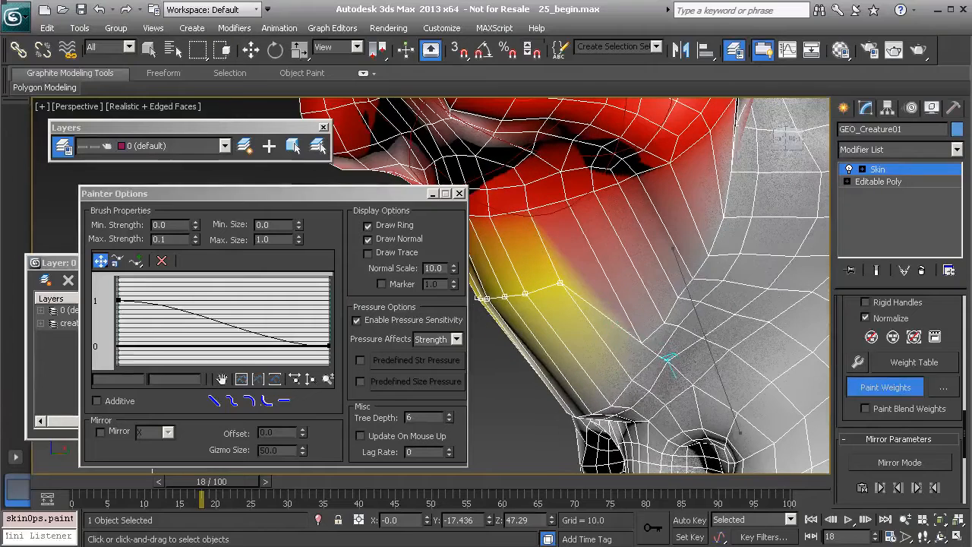
Paint head-bone weight on the jaw's side beside the selected vertex row, switching the brush falloff to the convex curve
mouse_move(623, 318)
left_mouse_down()
mouse_move(636, 322)
mouse_move(640, 346)
mouse_move(630, 304)
mouse_move(625, 319)
mouse_move(611, 306)
left_mouse_up()
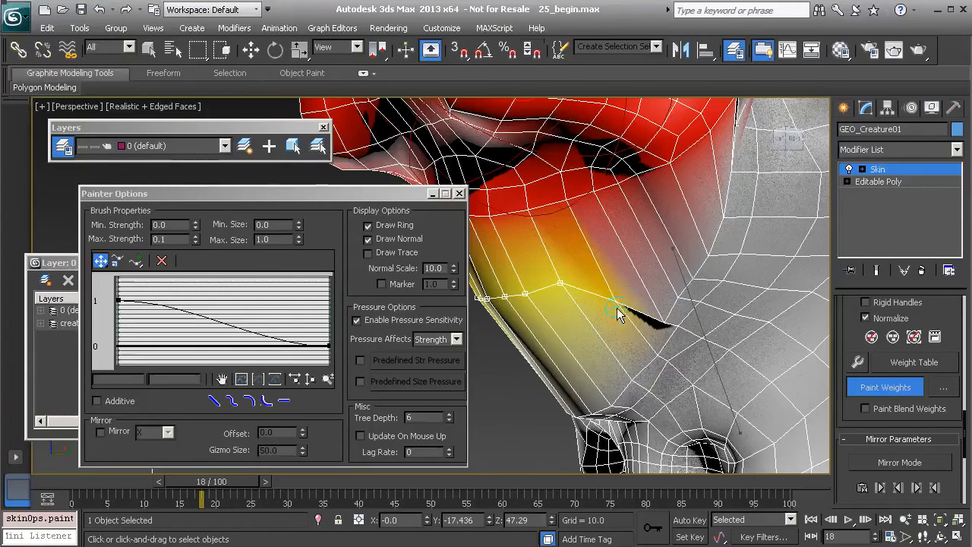
left_click(250, 401)
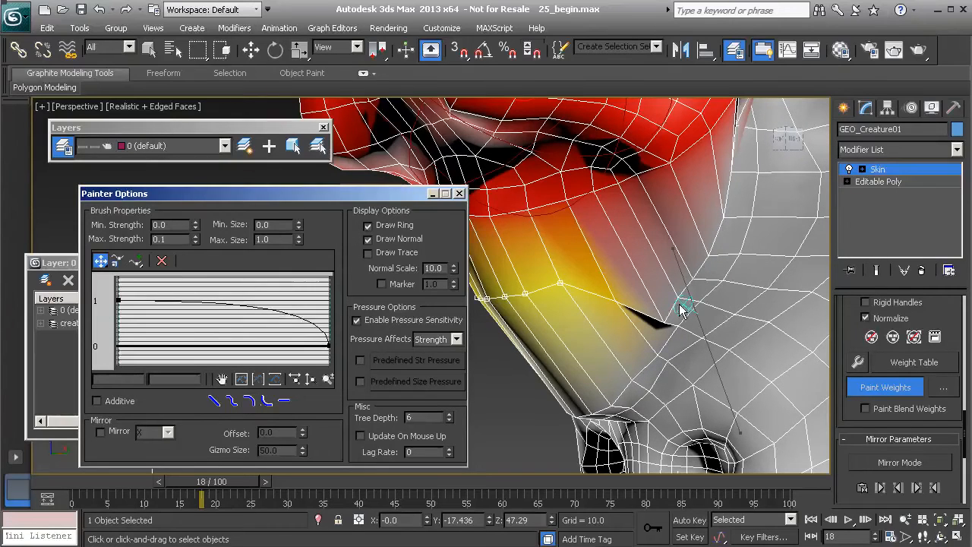
mouse_move(660, 309)
left_mouse_down()
mouse_move(620, 308)
mouse_move(616, 292)
mouse_move(611, 304)
mouse_move(635, 283)
mouse_move(645, 289)
mouse_move(631, 271)
mouse_move(616, 282)
left_mouse_up()
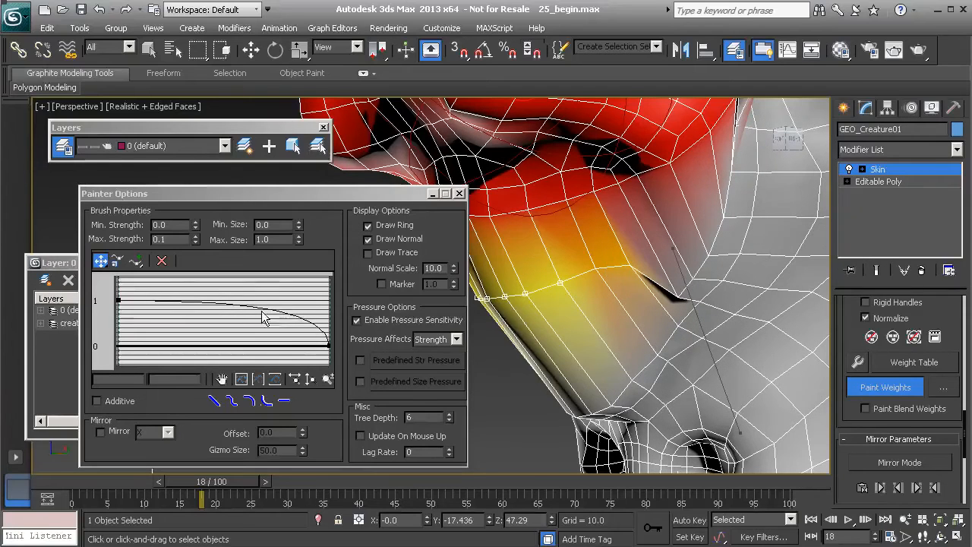
Paint head-bone weight along the jaw up to the mouth corner, using the smooth falloff curve and then the convex one
left_click(232, 401)
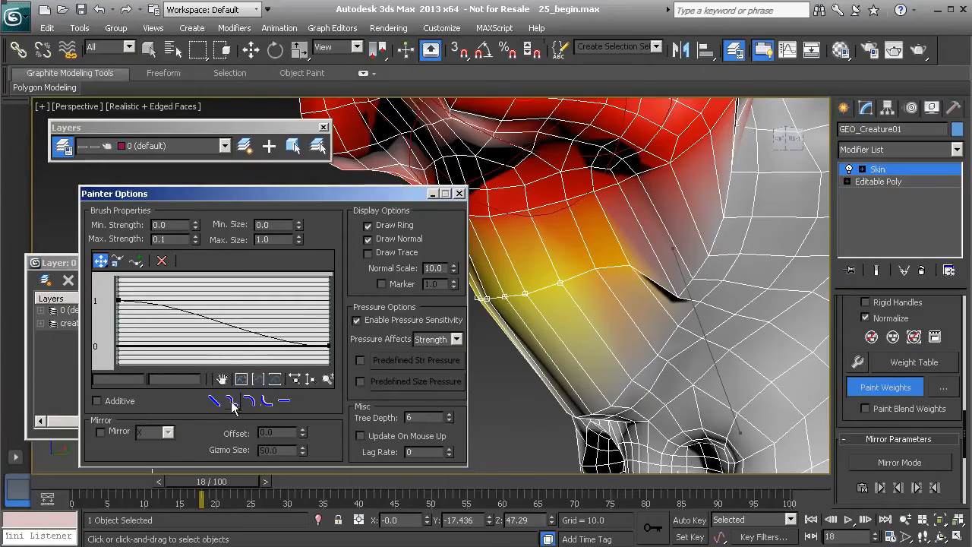
mouse_move(673, 281)
left_mouse_down()
mouse_move(695, 272)
mouse_move(674, 282)
mouse_move(708, 245)
mouse_move(728, 196)
mouse_move(729, 207)
left_mouse_up()
left_click(266, 401)
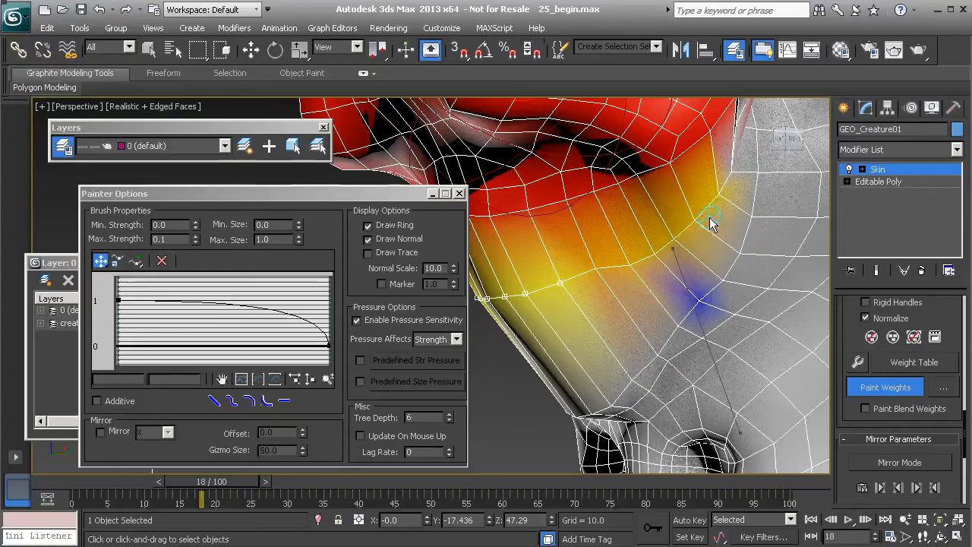
left_click(633, 279)
left_click(660, 265)
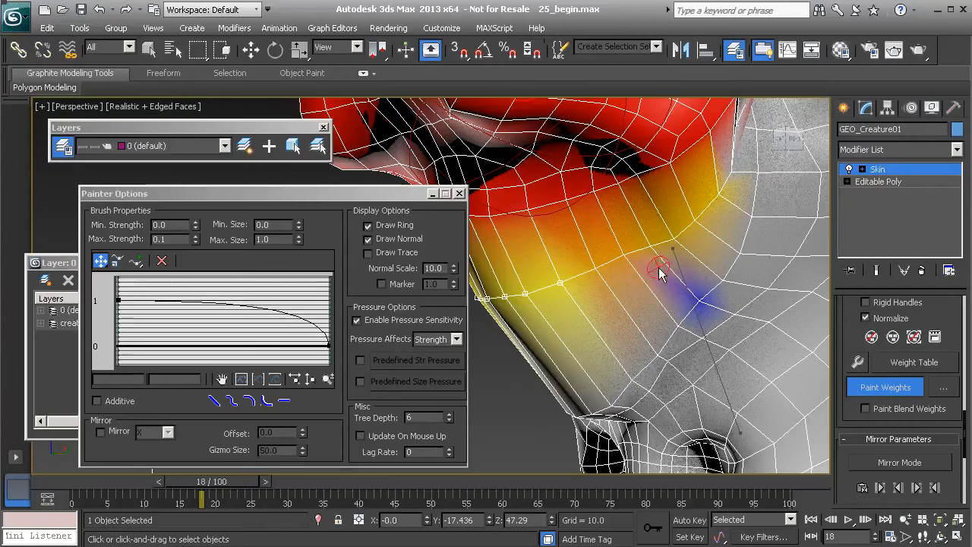
left_click(679, 241)
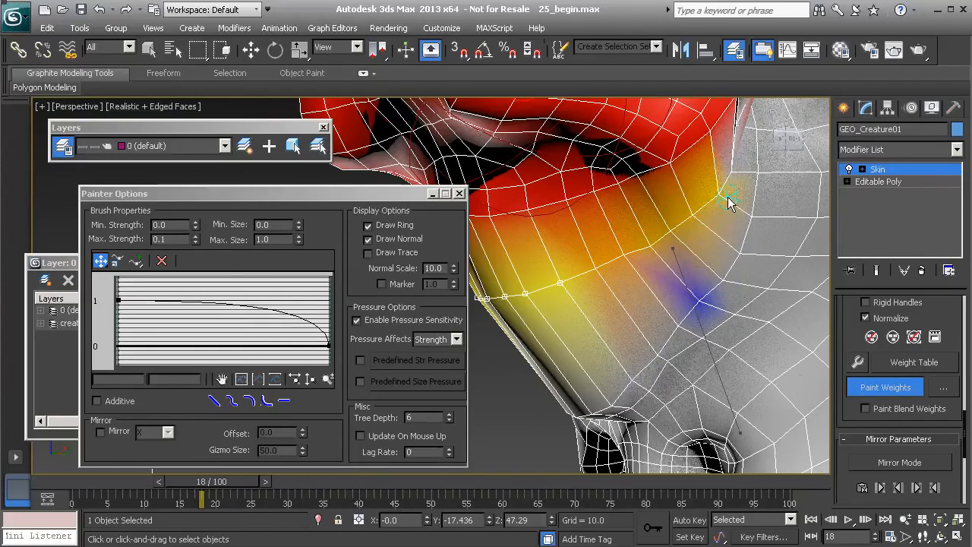
Scrub to frame 19, resume Paint Weights, and set the brush's maximum strength to 0.05
mouse_move(714, 247)
middle_mouse_down("alt")
mouse_move(651, 278)
mouse_move(651, 245)
mouse_move(638, 270)
mouse_move(608, 254)
middle_mouse_up("alt")
mouse_move(240, 489)
left_mouse_down()
mouse_move(99, 490)
mouse_move(228, 490)
mouse_move(139, 498)
mouse_move(210, 498)
left_mouse_up()
left_click(885, 387)
mouse_move(656, 242)
middle_mouse_down("alt")
mouse_move(634, 237)
mouse_move(610, 280)
mouse_move(590, 256)
middle_mouse_up("alt")
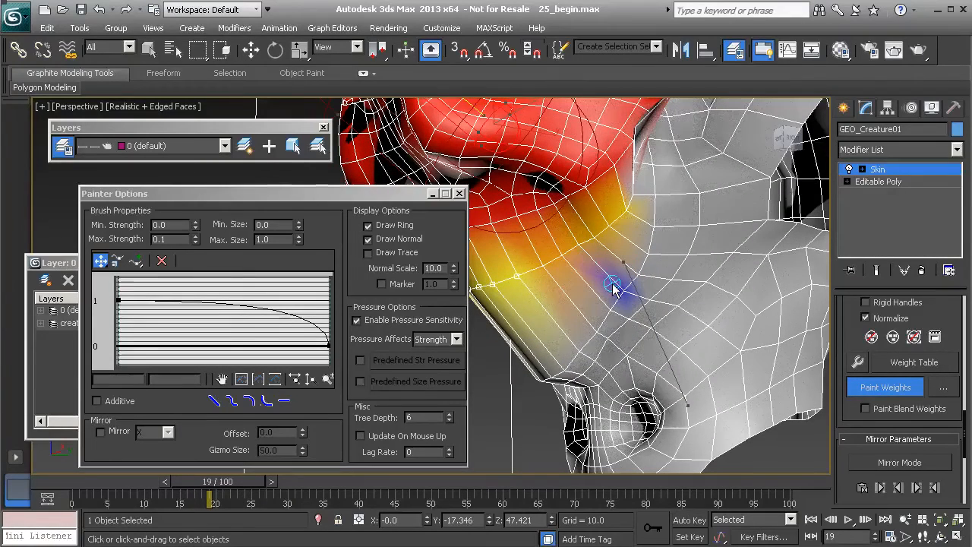
double_click(179, 240)
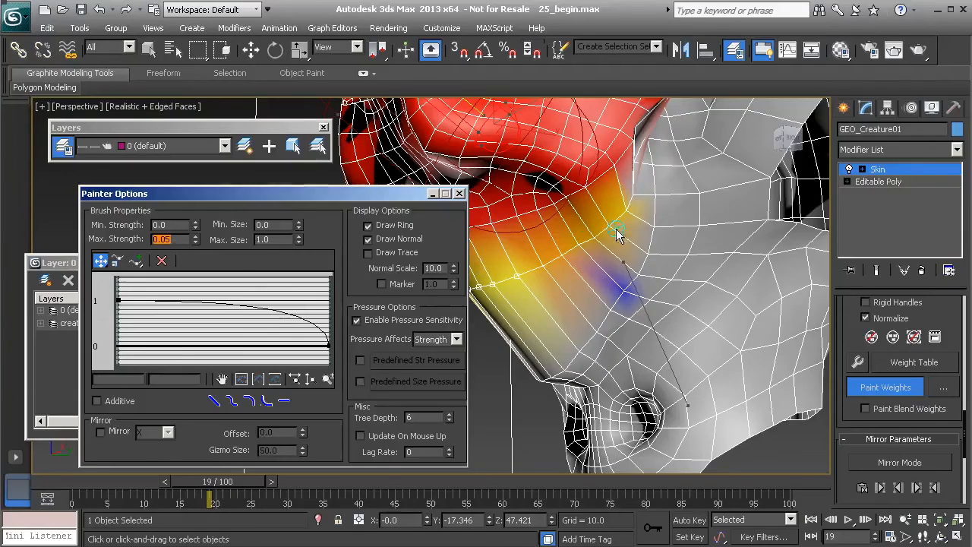
Dab light head-bone weight onto the vertices just behind the mouth corner
scroll(595, 243, "up", 5)
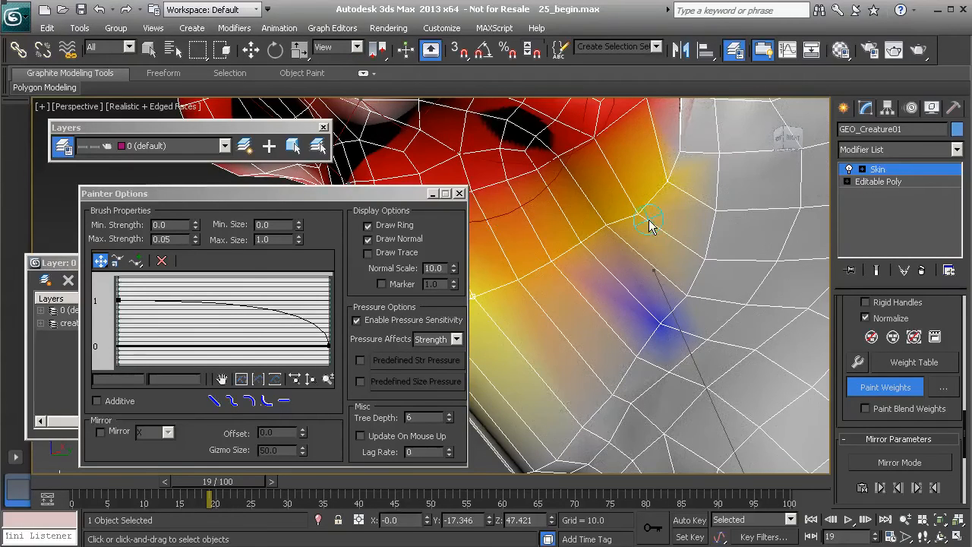
left_click(687, 149)
scroll(647, 297, "down", 4)
middle_click_drag(547, 287, 558, 193, "alt")
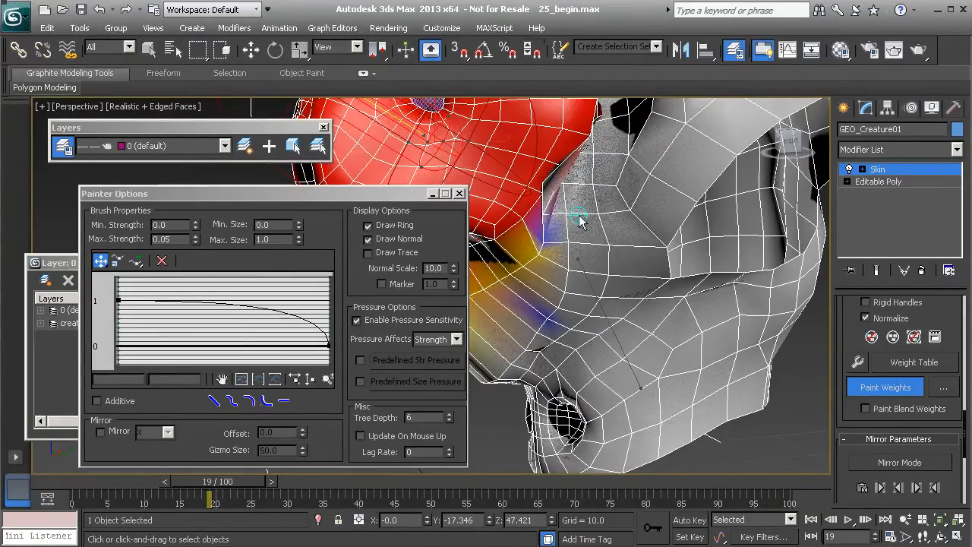
Paint a soft band of head-bone weight along the throat and neck behind the jaw, and check it from the front
mouse_move(568, 267)
middle_mouse_down("alt")
mouse_move(542, 319)
mouse_move(538, 290)
mouse_move(582, 298)
mouse_move(575, 279)
middle_mouse_up("alt")
mouse_move(576, 280)
left_mouse_down()
mouse_move(590, 223)
mouse_move(640, 216)
left_mouse_up()
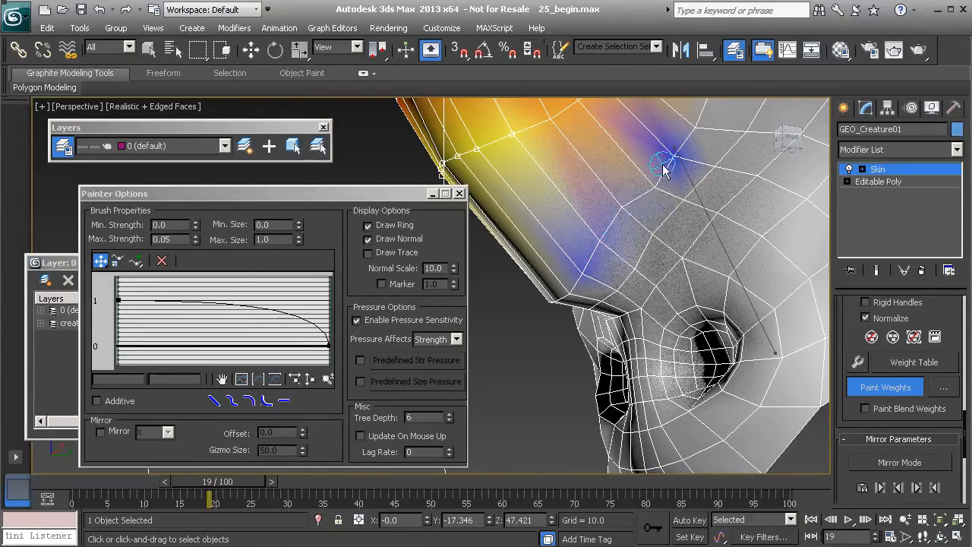
middle_click_drag(662, 177, 640, 241)
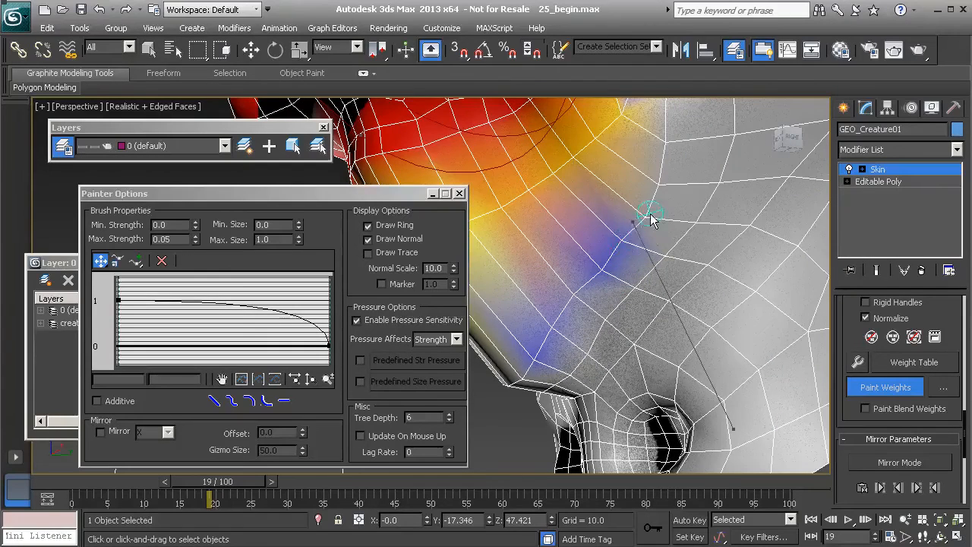
left_click_drag(666, 137, 668, 172)
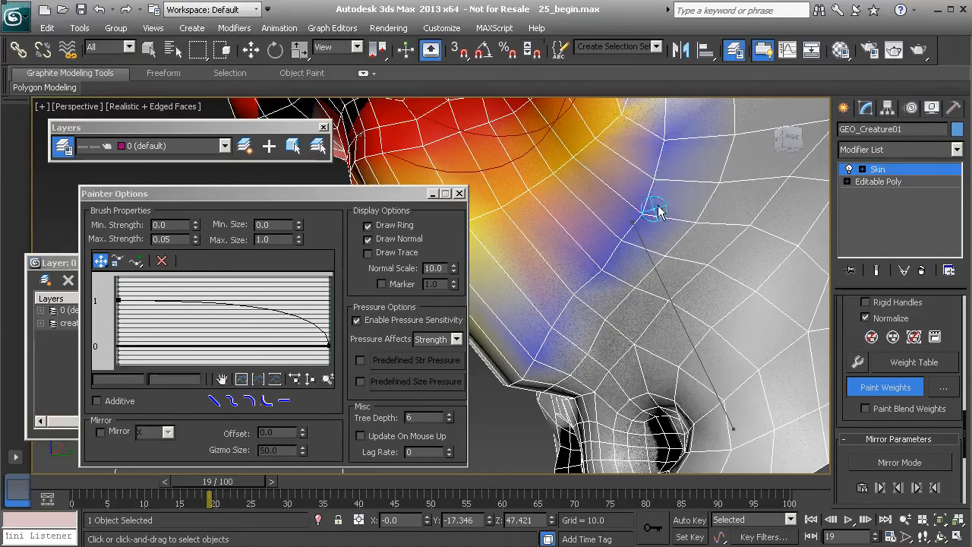
mouse_move(603, 280)
middle_mouse_down("alt")
mouse_move(591, 312)
mouse_move(581, 281)
mouse_move(570, 295)
mouse_move(603, 262)
mouse_move(600, 274)
mouse_move(627, 292)
mouse_move(581, 298)
mouse_move(596, 282)
middle_mouse_up("alt")
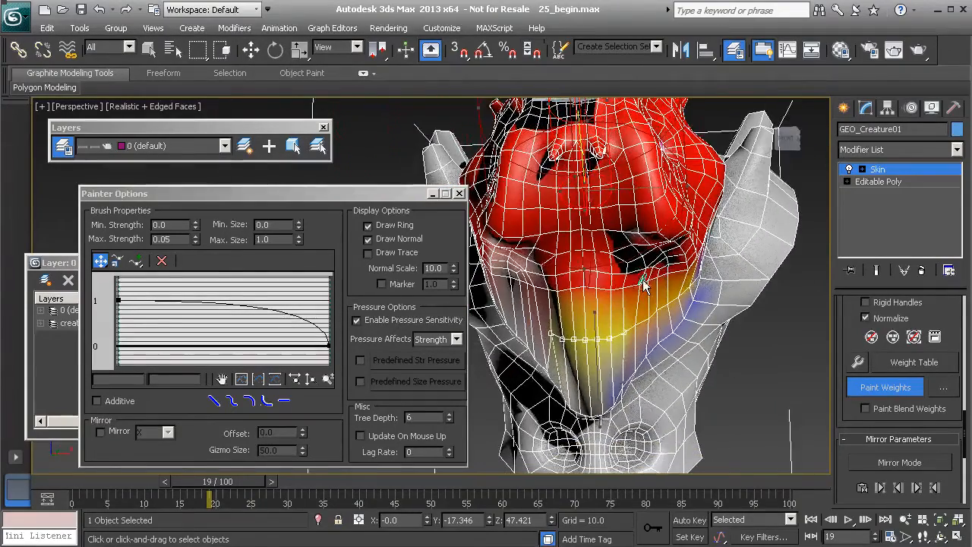